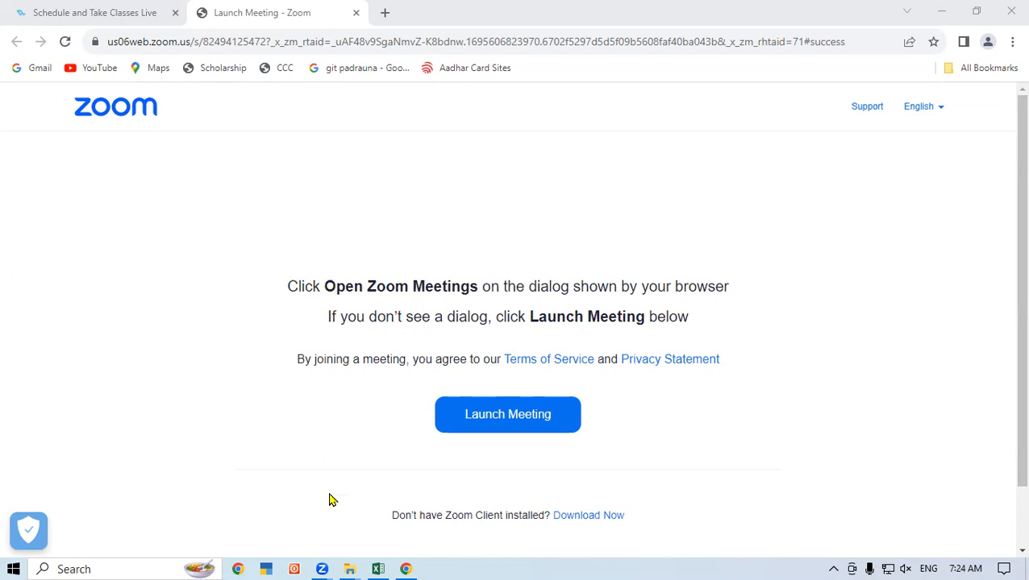
Switch to the Excel workbook and examine the car loan details and the month, principal, interest and total amount columns.
{"action": "left_click", "coordinate": [375, 568]}
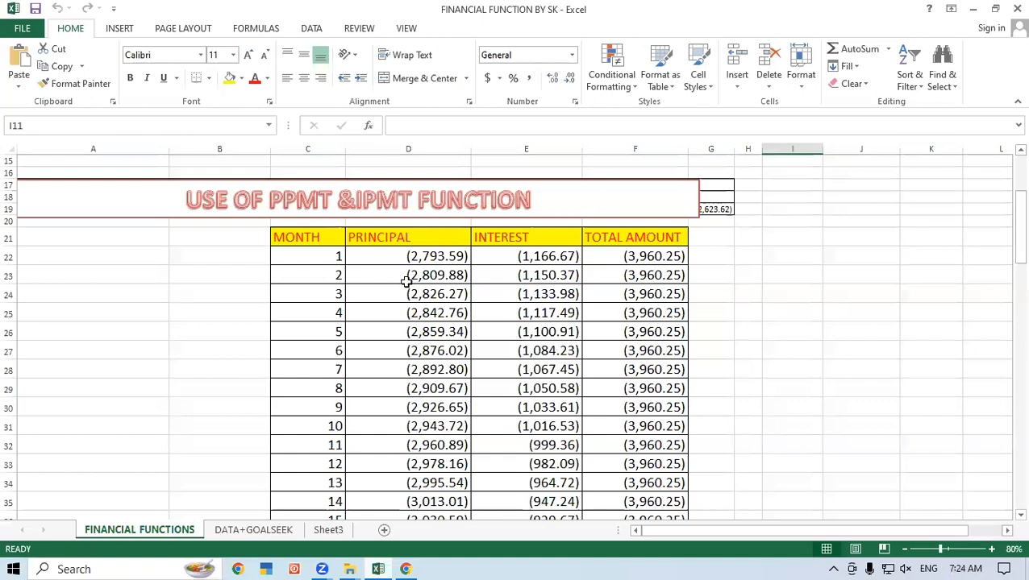
{"action": "left_click", "coordinate": [858, 301]}
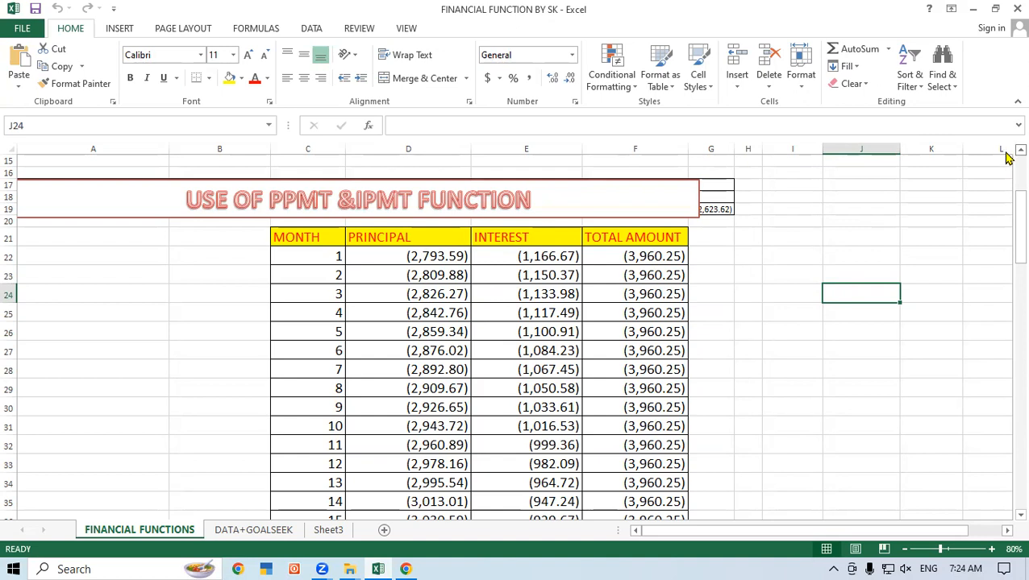
{"action": "scroll", "coordinate": [1006, 157], "scroll_direction": "up", "scroll_amount": 3}
{"action": "scroll", "coordinate": [1006, 157], "scroll_direction": "up", "scroll_amount": 1}
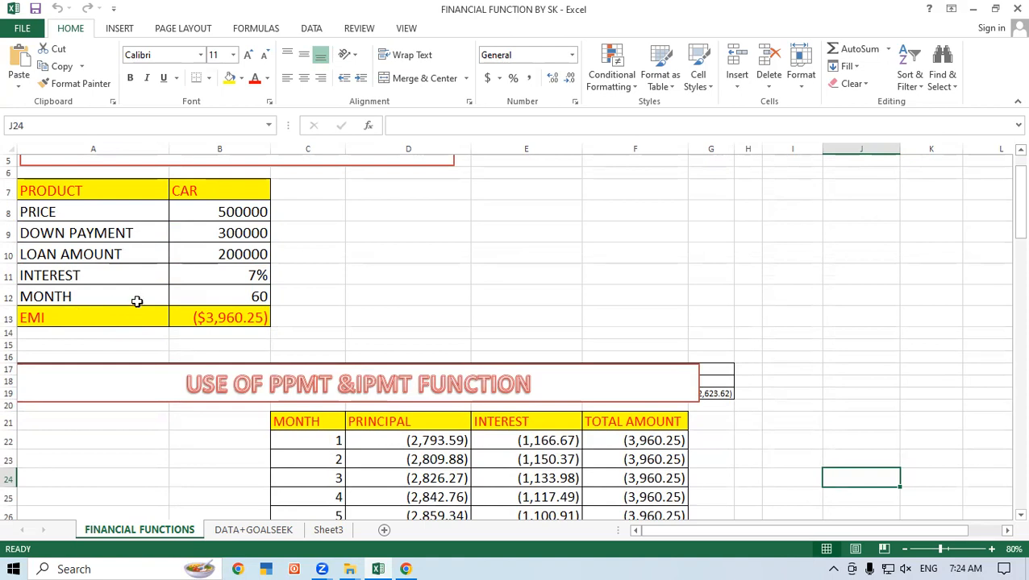
{"action": "left_click", "coordinate": [318, 315]}
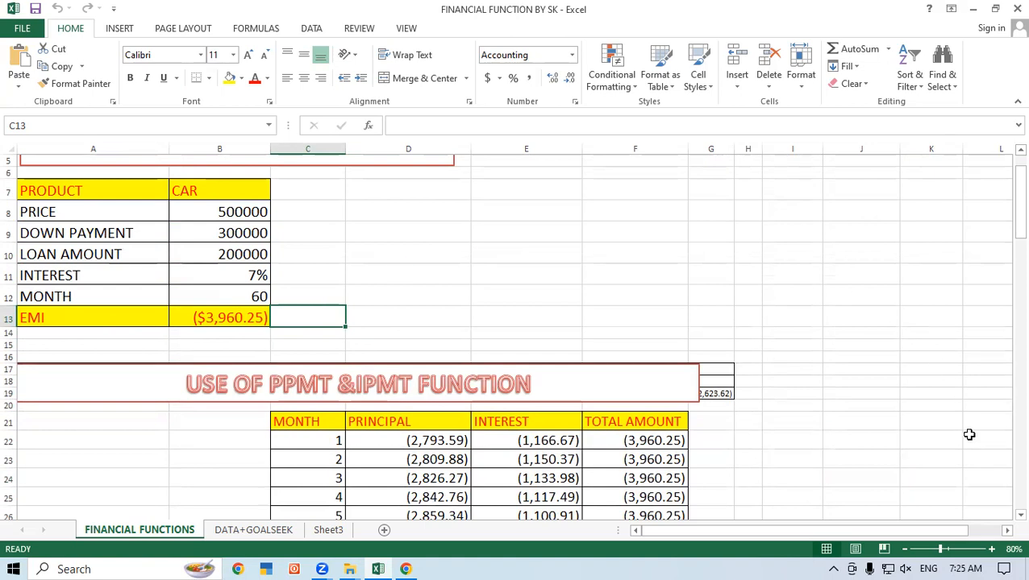
{"action": "scroll", "coordinate": [1007, 522], "scroll_direction": "down", "scroll_amount": 3}
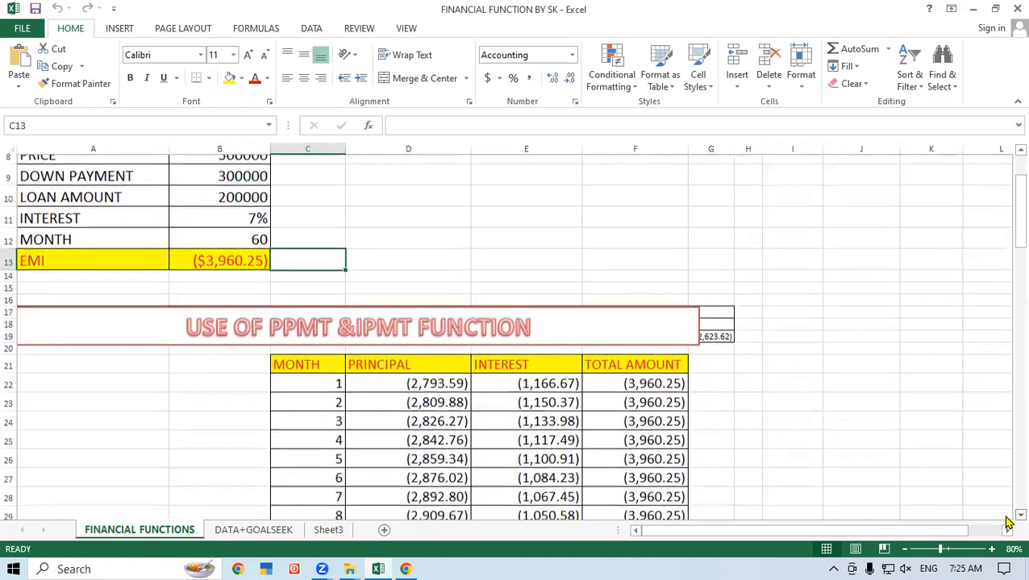
{"action": "scroll", "coordinate": [1007, 522], "scroll_direction": "down", "scroll_amount": 1}
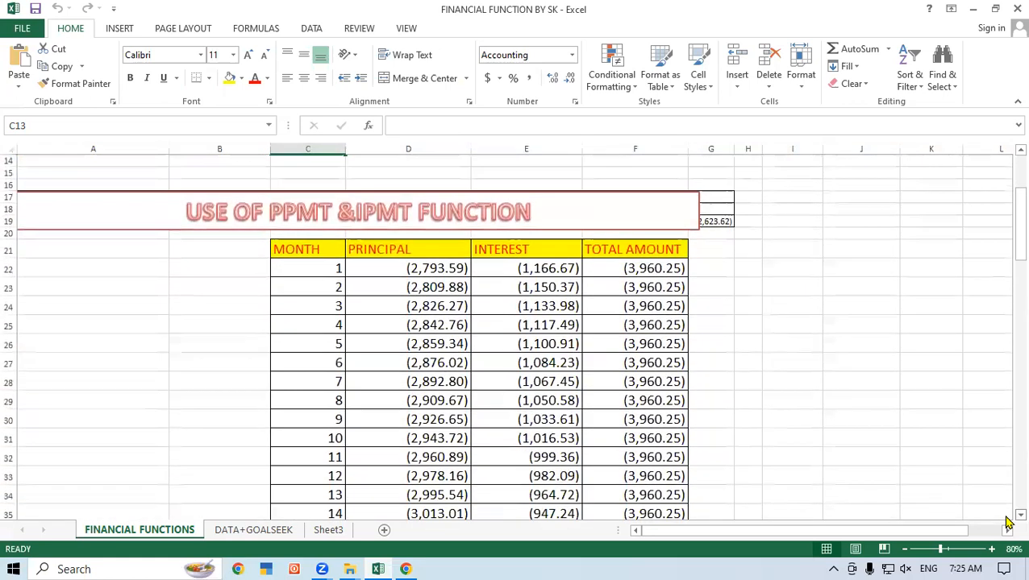
{"action": "left_click", "coordinate": [307, 250]}
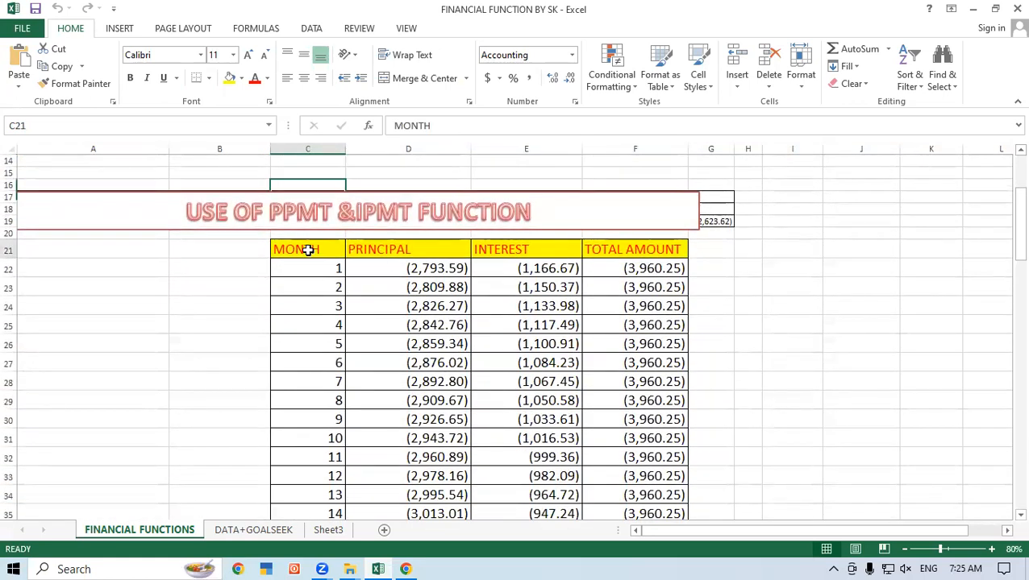
{"action": "left_click", "coordinate": [416, 249]}
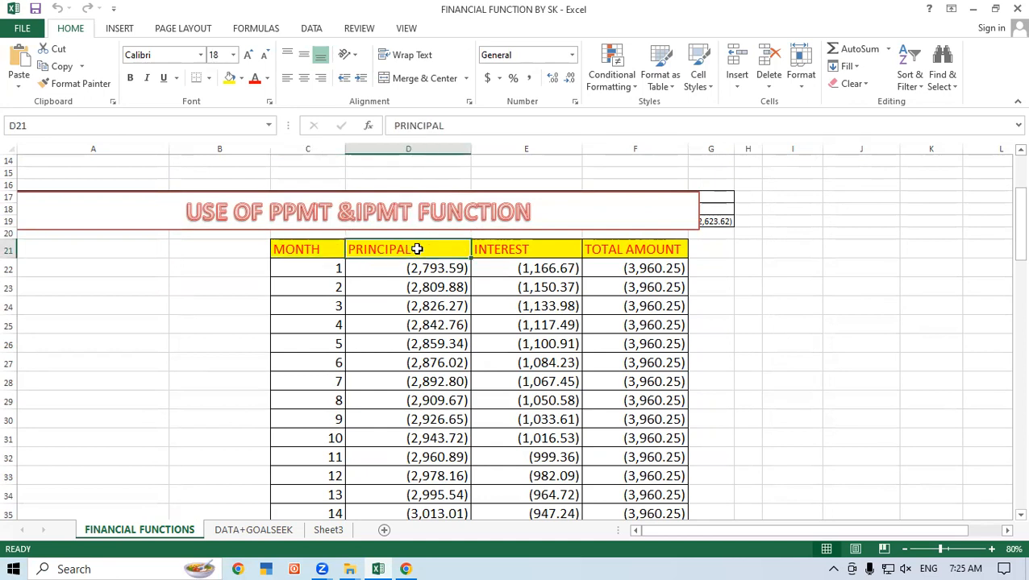
{"action": "left_click", "coordinate": [534, 251]}
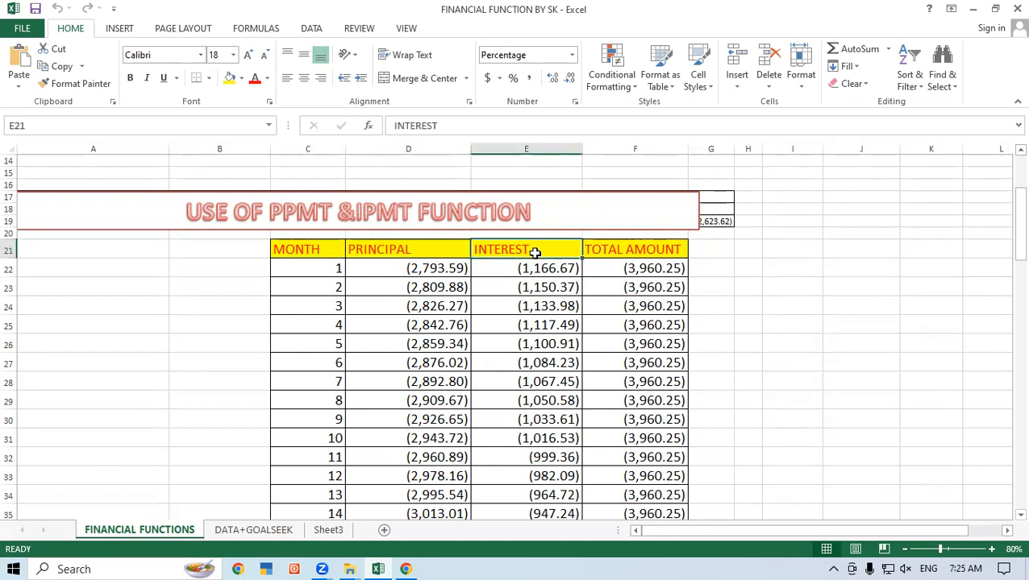
{"action": "left_click", "coordinate": [636, 250]}
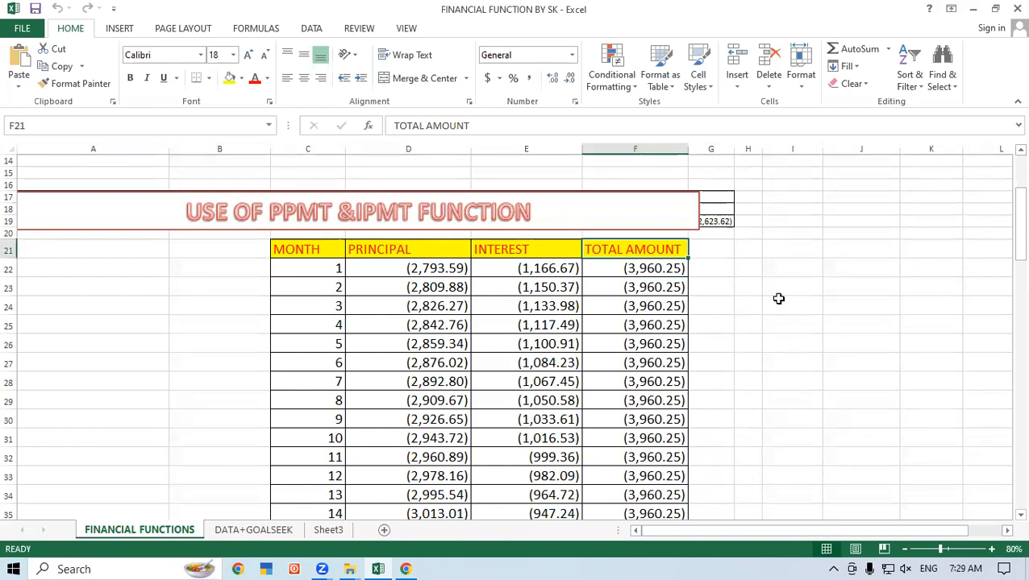
{"action": "left_click", "coordinate": [747, 287]}
{"action": "left_click", "coordinate": [727, 266]}
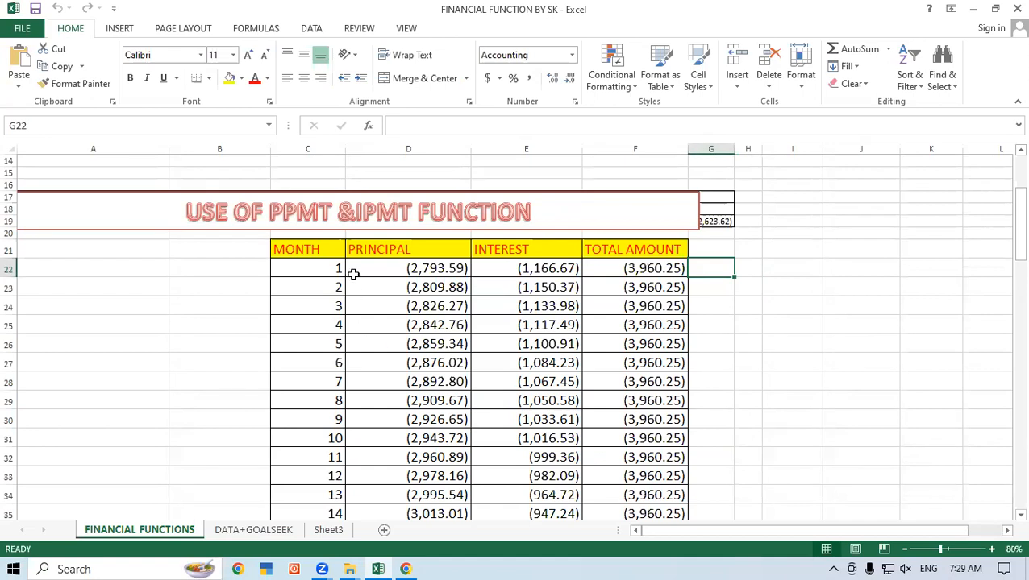
Clear the principal, interest and total amount values for months 1 to 21 in D22:F42.
{"action": "left_click", "coordinate": [402, 269]}
{"action": "left_click_drag", "start_coordinate": [401, 269], "coordinate": [670, 480]}
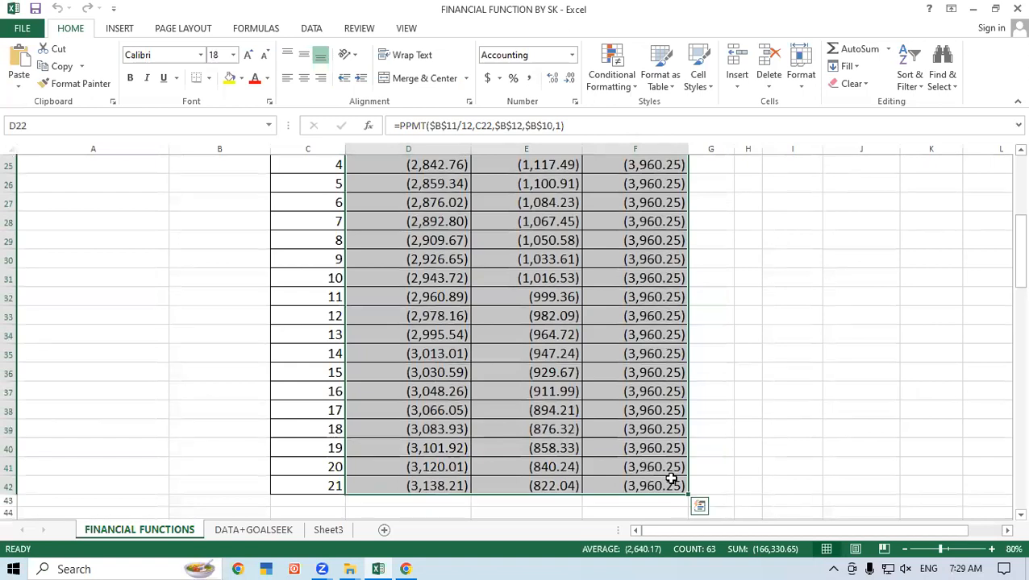
{"action": "key", "text": "ctrl+z"}
{"action": "scroll", "coordinate": [815, 199], "scroll_direction": "up", "scroll_amount": 1}
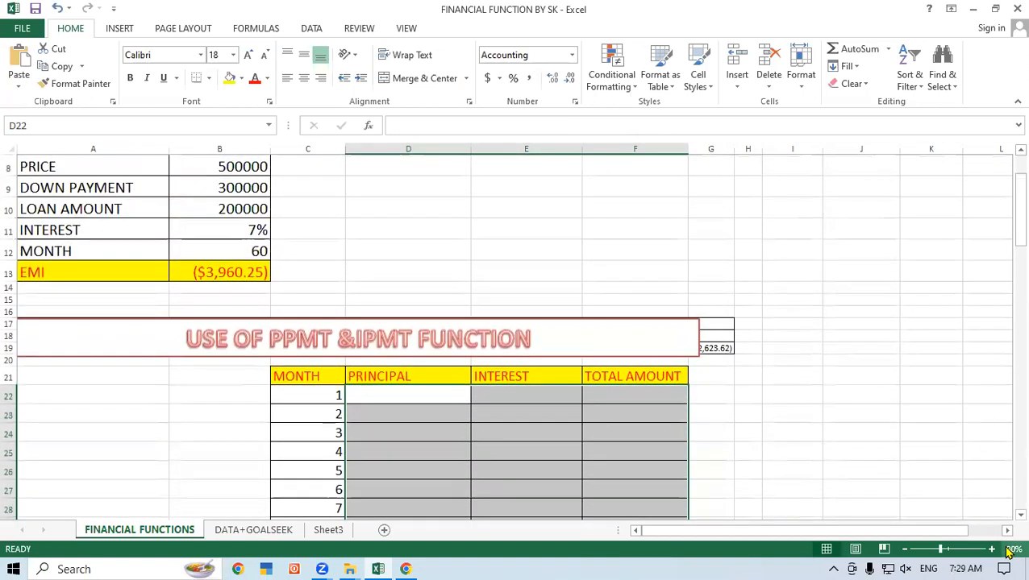
Start a formula in cell D22, the principal cell for month 1.
{"action": "left_click", "coordinate": [1019, 516]}
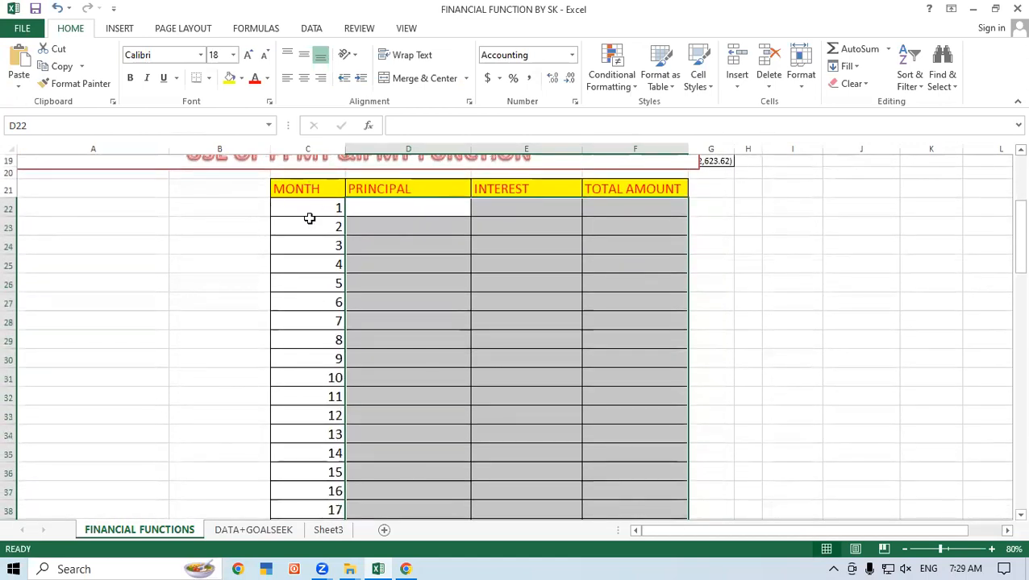
{"action": "left_click_drag", "start_coordinate": [304, 209], "coordinate": [387, 196]}
{"action": "left_click_drag", "start_coordinate": [1008, 367], "coordinate": [1006, 290]}
{"action": "left_click_drag", "start_coordinate": [457, 369], "coordinate": [634, 371]}
{"action": "left_click_drag", "start_coordinate": [1006, 294], "coordinate": [1008, 198]}
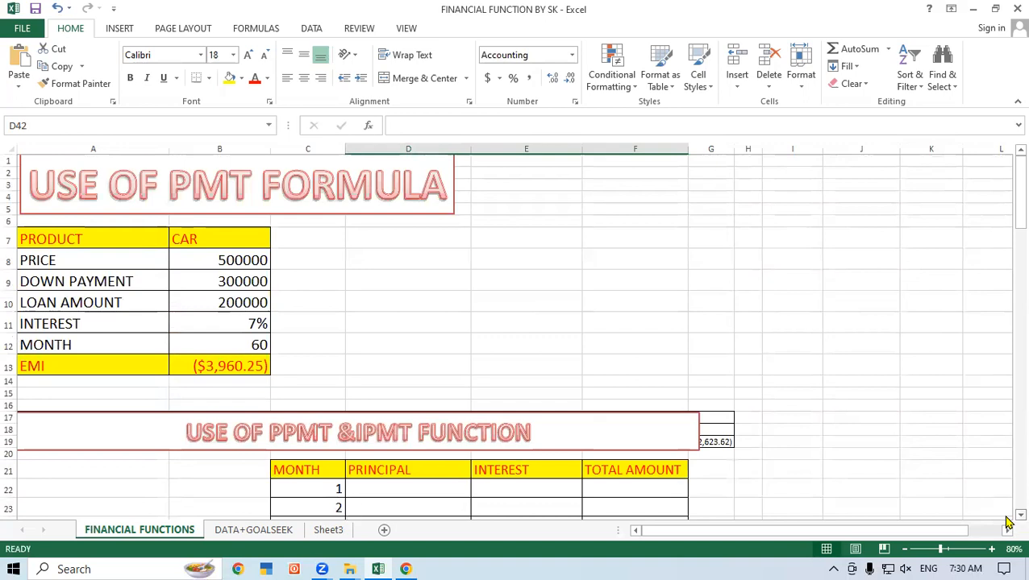
{"action": "scroll", "coordinate": [1005, 517], "scroll_direction": "down", "scroll_amount": 3}
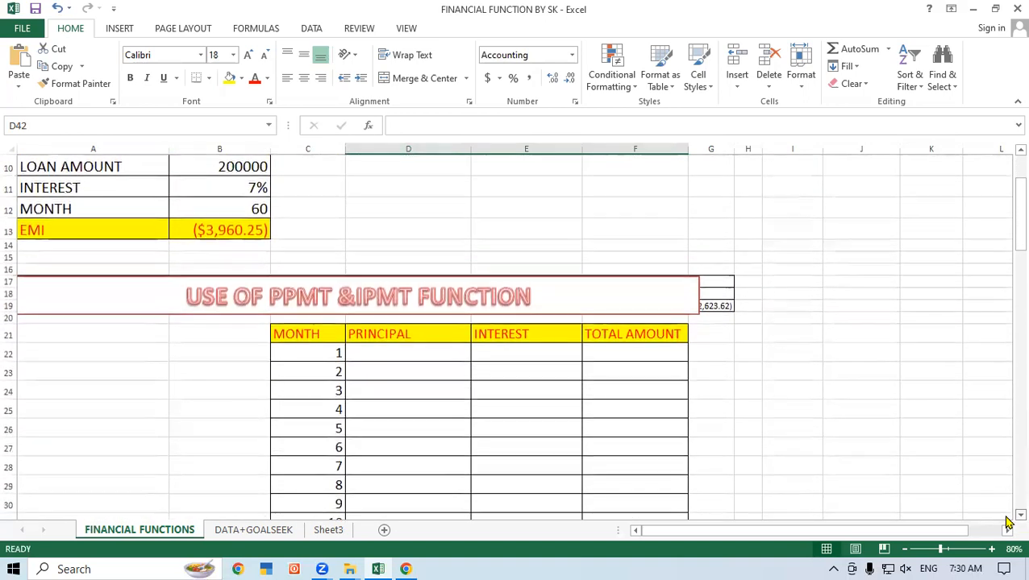
{"action": "scroll", "coordinate": [1007, 523], "scroll_direction": "down", "scroll_amount": 1}
{"action": "left_click", "coordinate": [389, 333]}
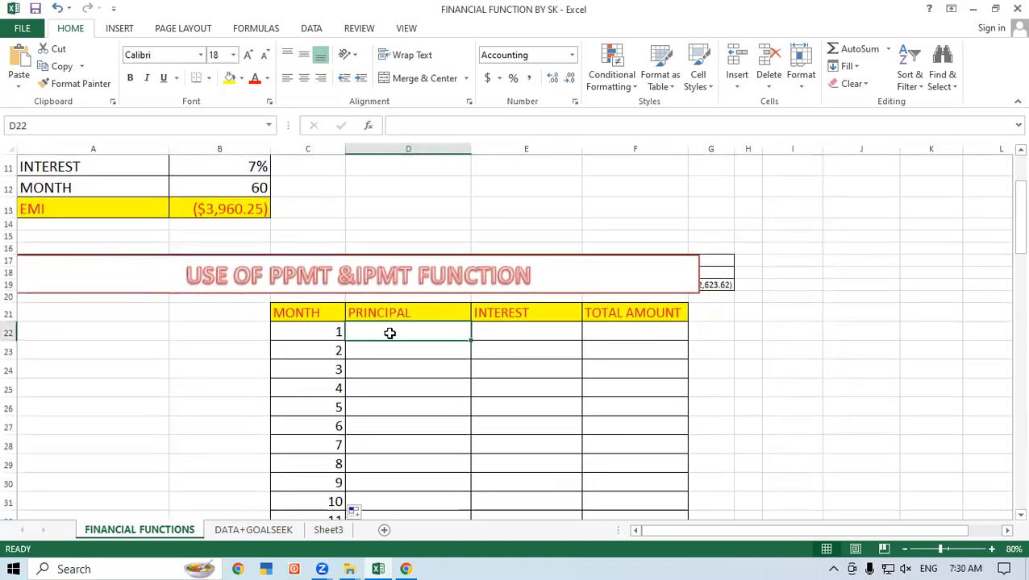
{"action": "type", "text": "="}
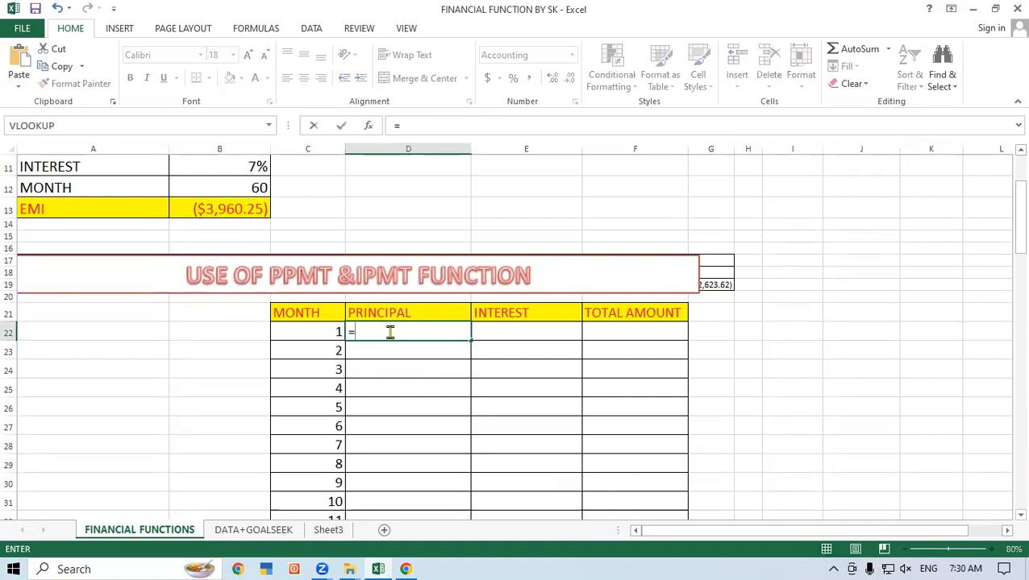
{"action": "type", "text": "ppppppppppppppppppppppppppppppppppppppppppppppppppppp"}
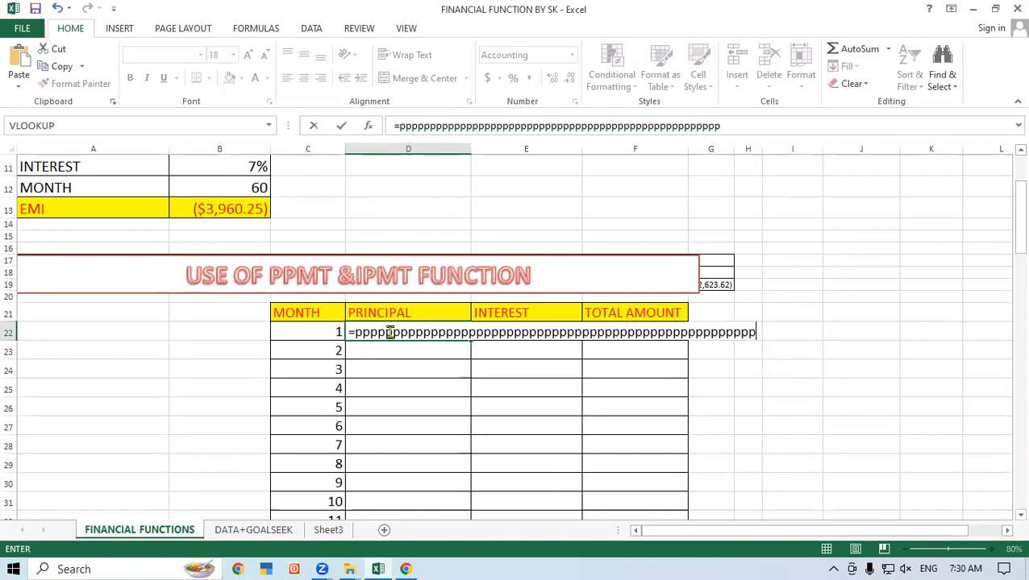
{"action": "key", "text": "BackSpace"}
{"action": "key", "text": "BackSpace"}
{"action": "key", "text": "BackSpace"}
{"action": "key", "text": "BackSpace"}
{"action": "key", "text": "BackSpace"}
{"action": "key", "text": "BackSpace"}
{"action": "key", "text": "BackSpace"}
{"action": "key", "text": "BackSpace"}
{"action": "key", "text": "BackSpace"}
{"action": "key", "text": "BackSpace"}
{"action": "key", "text": "BackSpace"}
{"action": "key", "text": "BackSpace"}
{"action": "key", "text": "BackSpace"}
{"action": "key", "text": "BackSpace"}
{"action": "key", "text": "BackSpace"}
{"action": "key", "text": "BackSpace"}
{"action": "key", "text": "BackSpace"}
{"action": "key", "text": "BackSpace"}
{"action": "key", "text": "BackSpace"}
{"action": "key", "text": "BackSpace"}
{"action": "key", "text": "BackSpace"}
{"action": "key", "text": "BackSpace"}
{"action": "key", "text": "BackSpace"}
{"action": "key", "text": "BackSpace"}
{"action": "key", "text": "BackSpace"}
{"action": "key", "text": "BackSpace"}
{"action": "key", "text": "BackSpace"}
{"action": "key", "text": "BackSpace"}
{"action": "key", "text": "BackSpace"}
{"action": "key", "text": "BackSpace"}
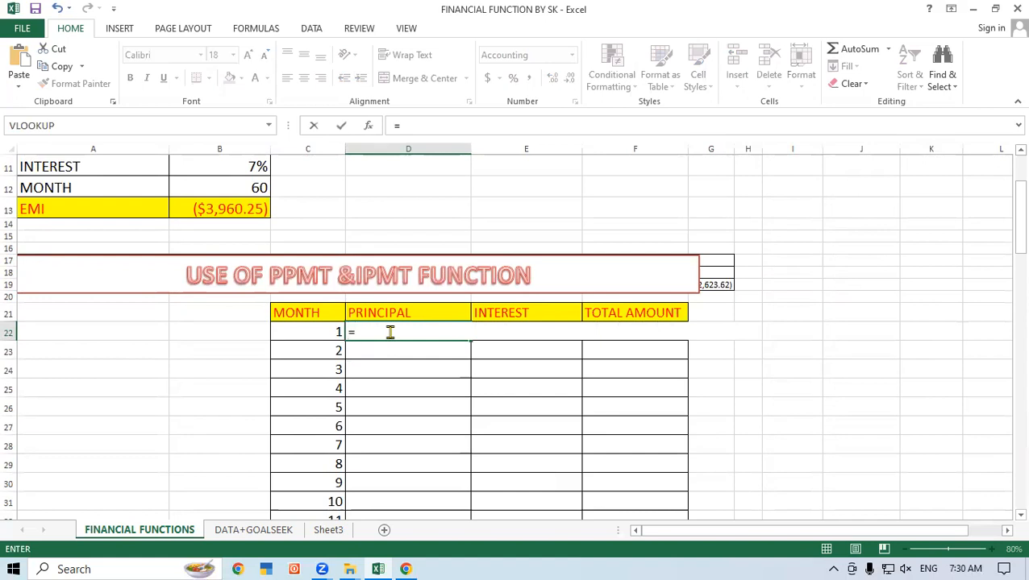
Insert the PPMT function in D22 with the monthly rate $B$11/12 as its rate argument.
{"action": "type", "text": "ppmt"}
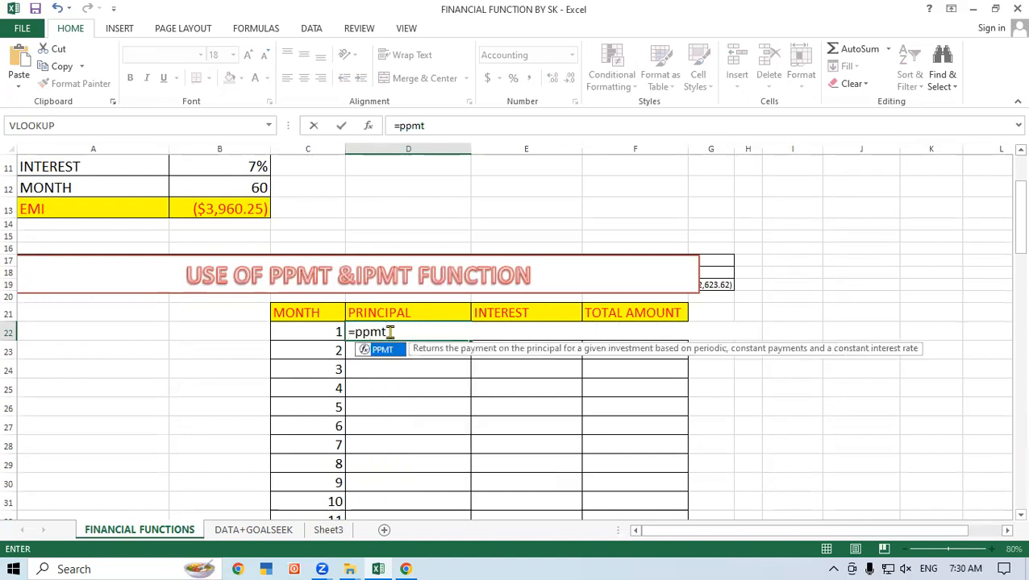
{"action": "double_click", "coordinate": [390, 353]}
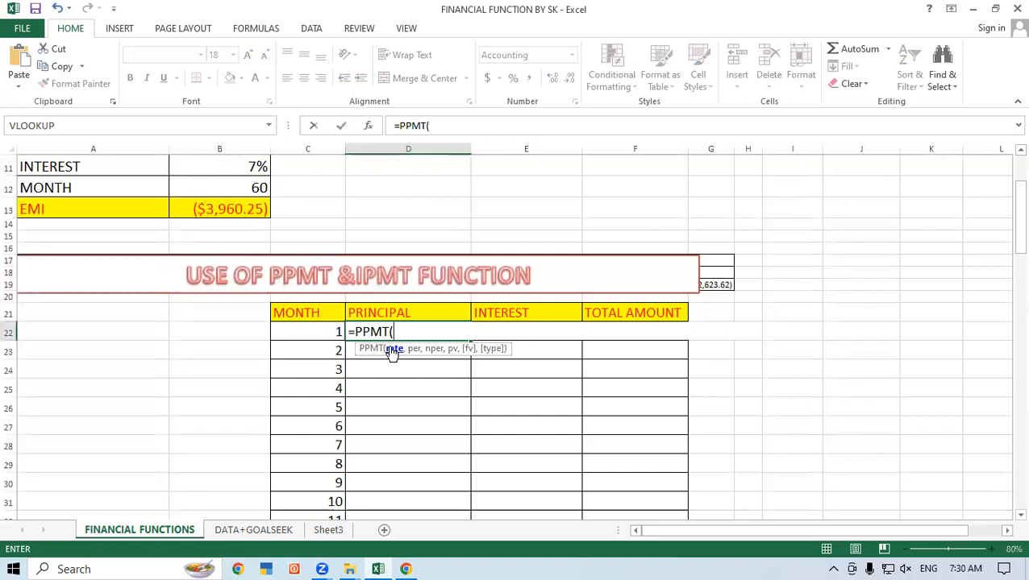
{"action": "left_click", "coordinate": [214, 164]}
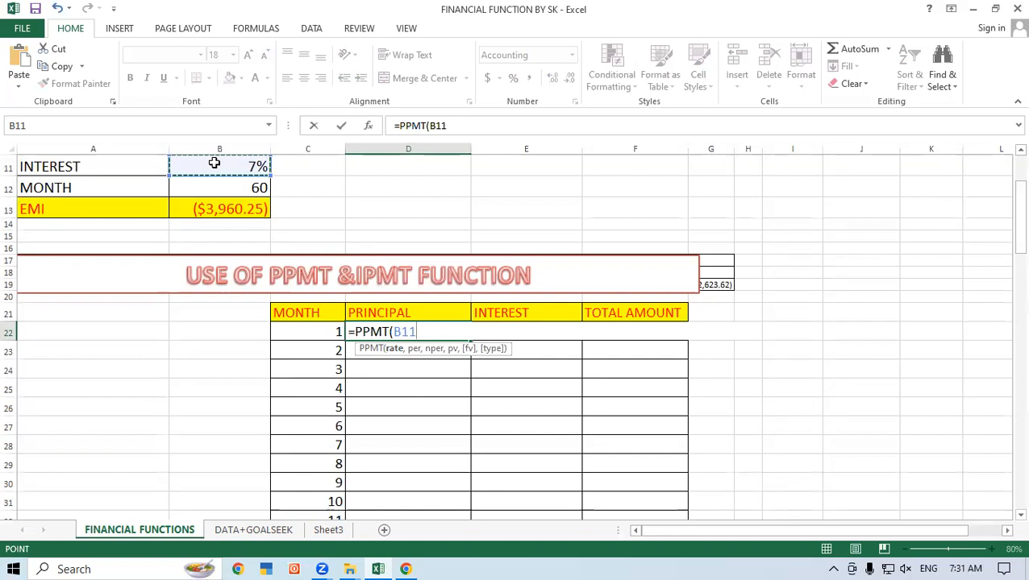
{"action": "key", "text": "F4"}
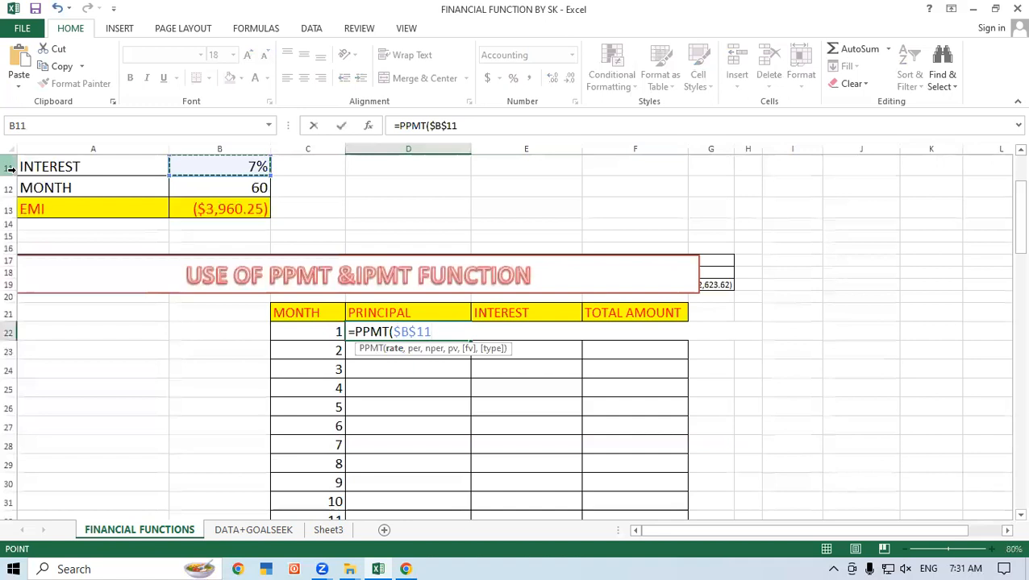
{"action": "scroll", "coordinate": [354, 182], "scroll_direction": "up", "scroll_amount": 1}
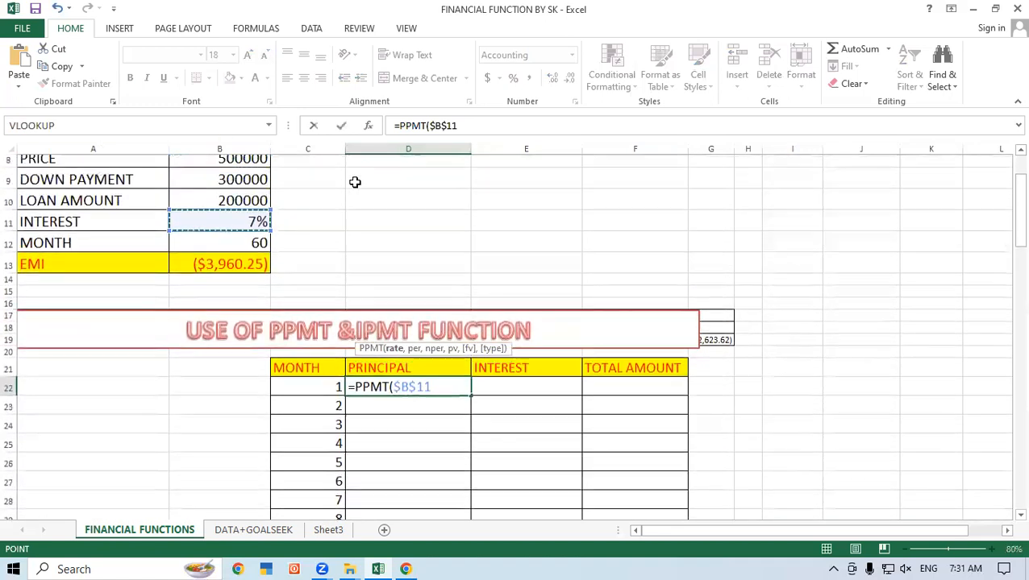
{"action": "scroll", "coordinate": [246, 204], "scroll_direction": "down", "scroll_amount": 1}
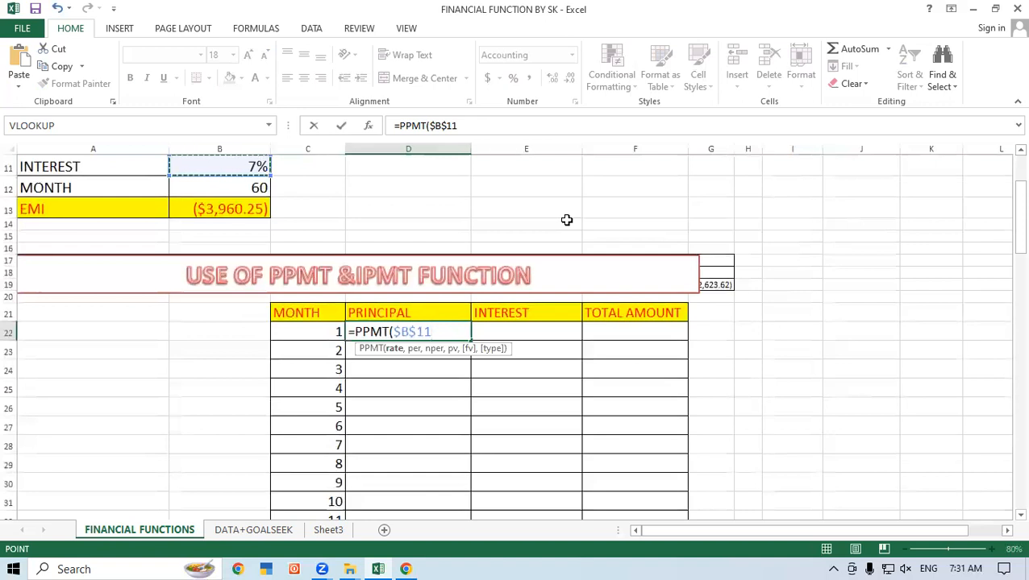
{"action": "type", "text": "/12"}
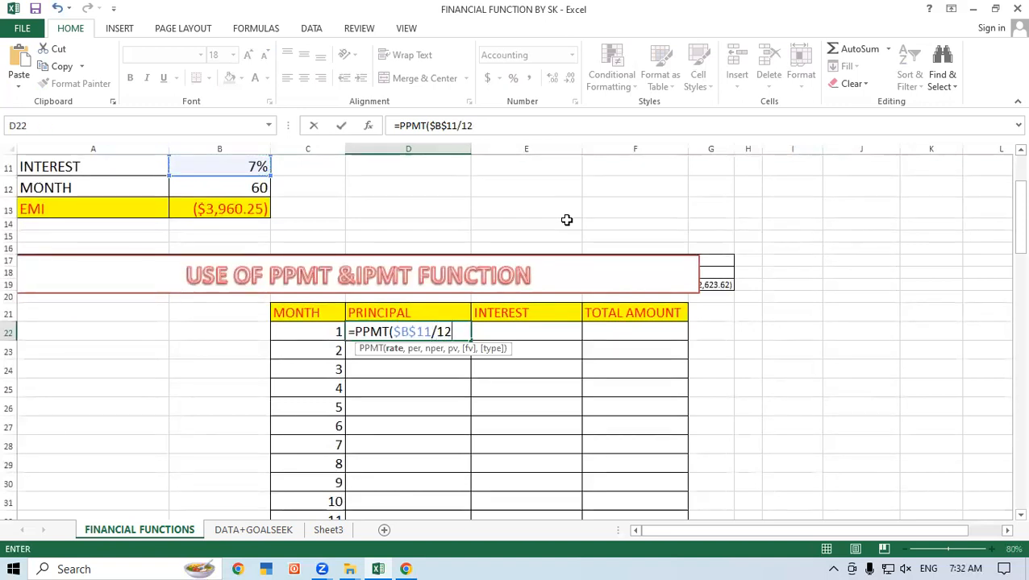
Add month cell C22 as the period and the absolute reference $B$12 as the number of periods in the PPMT formula.
{"action": "type", "text": ","}
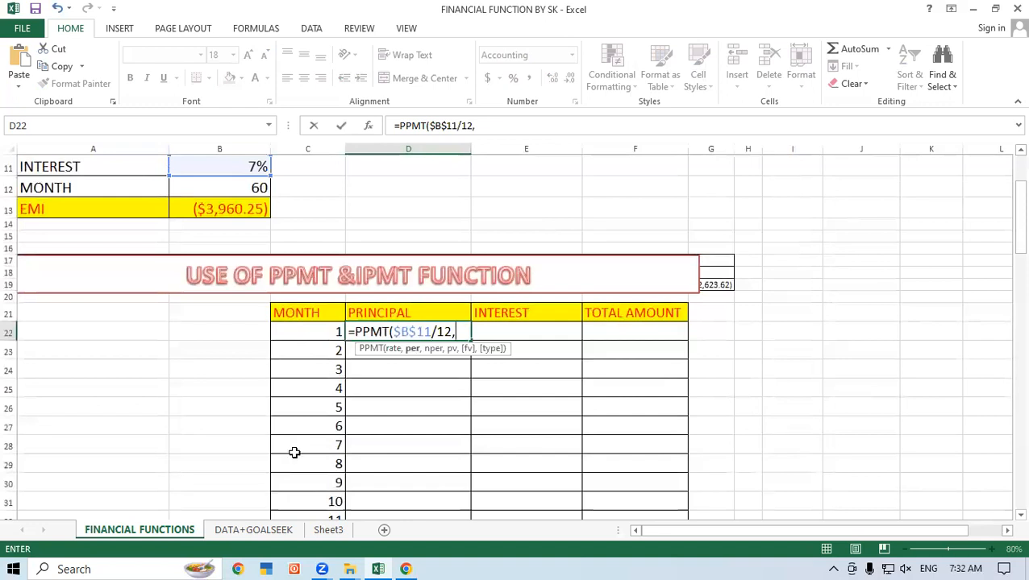
{"action": "left_click", "coordinate": [299, 332]}
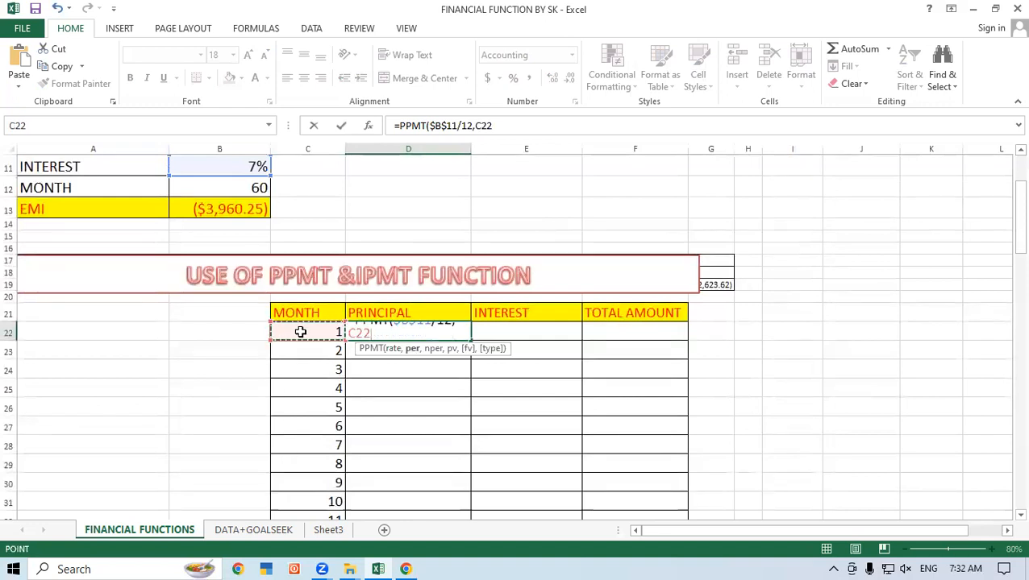
{"action": "type", "text": ","}
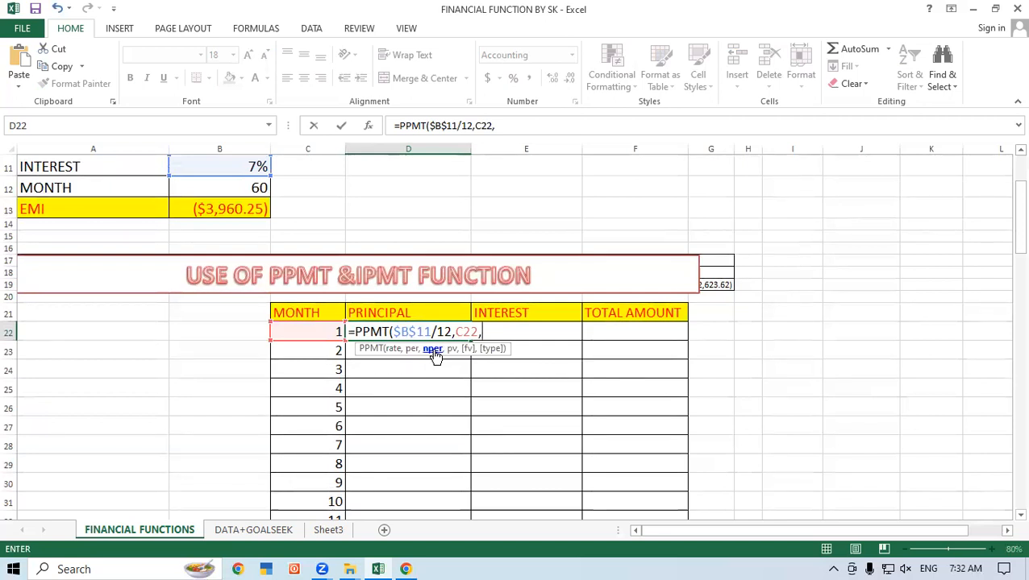
{"action": "left_click", "coordinate": [241, 181]}
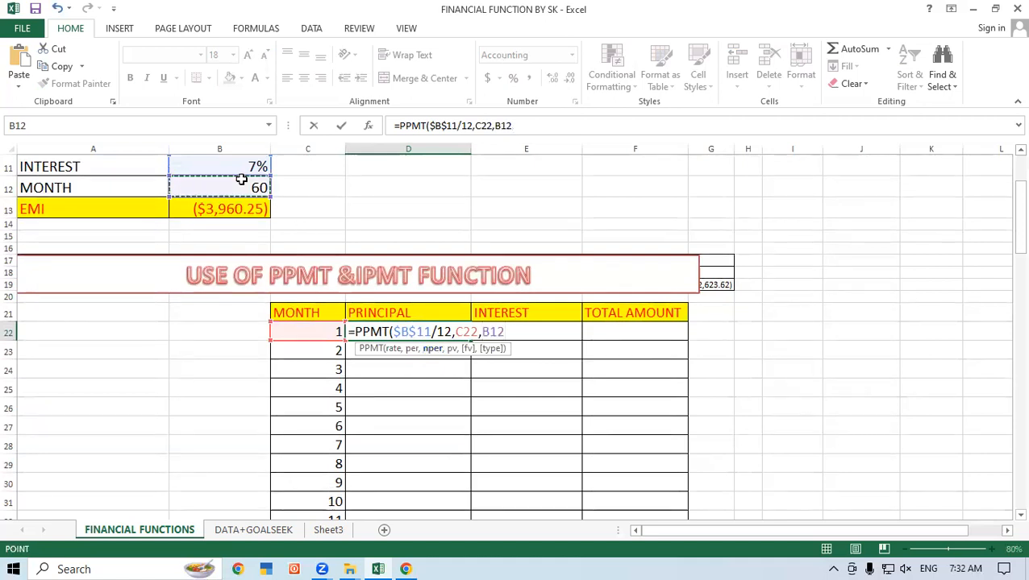
{"action": "key", "text": "F4"}
{"action": "type", "text": ","}
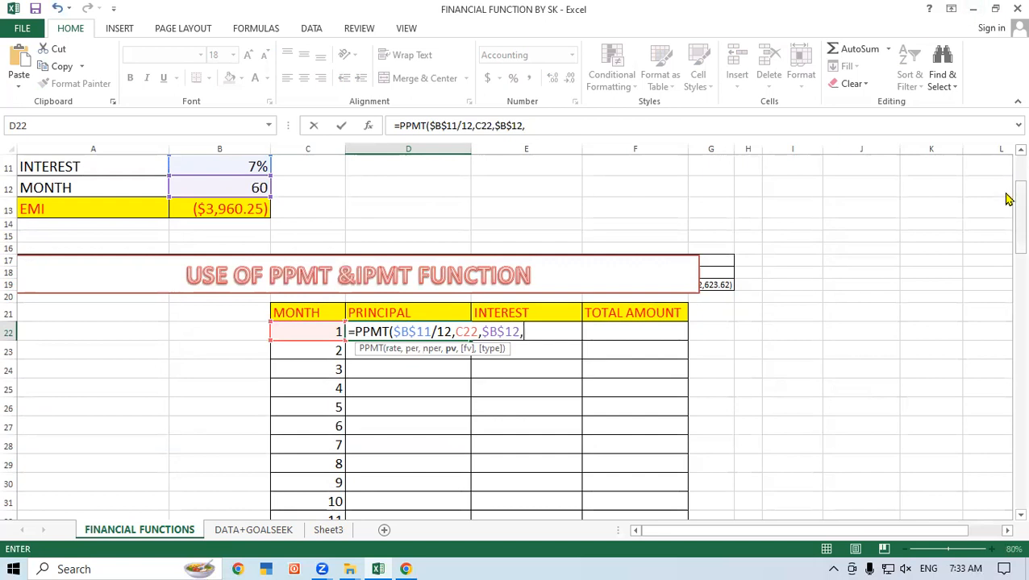
Add the loan amount as the absolute reference $B$10 for the present value argument of the PPMT formula.
{"action": "left_click", "coordinate": [1020, 151]}
{"action": "scroll", "coordinate": [1006, 155], "scroll_direction": "up", "scroll_amount": 1}
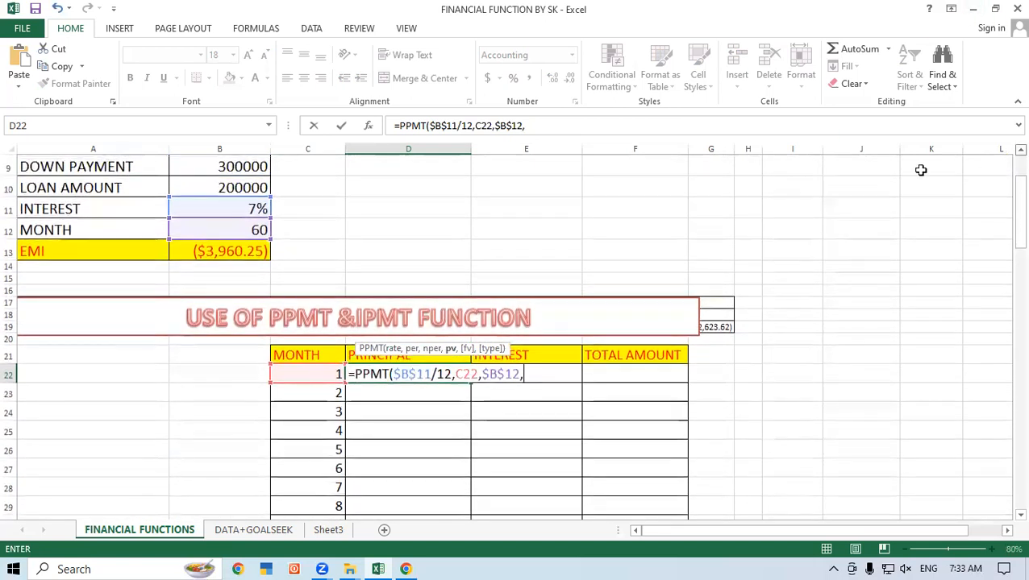
{"action": "left_click", "coordinate": [220, 185]}
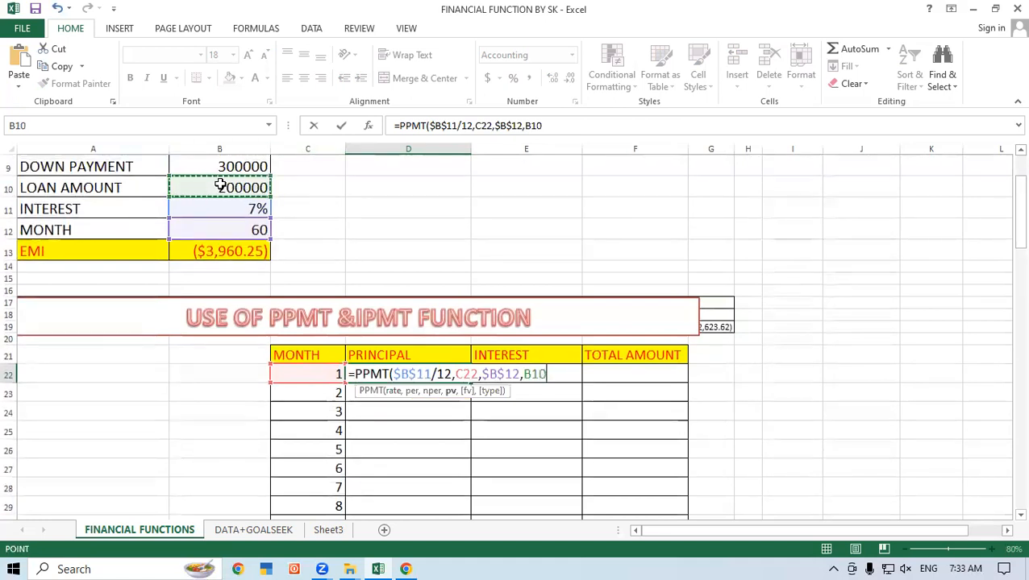
{"action": "key", "text": "F4"}
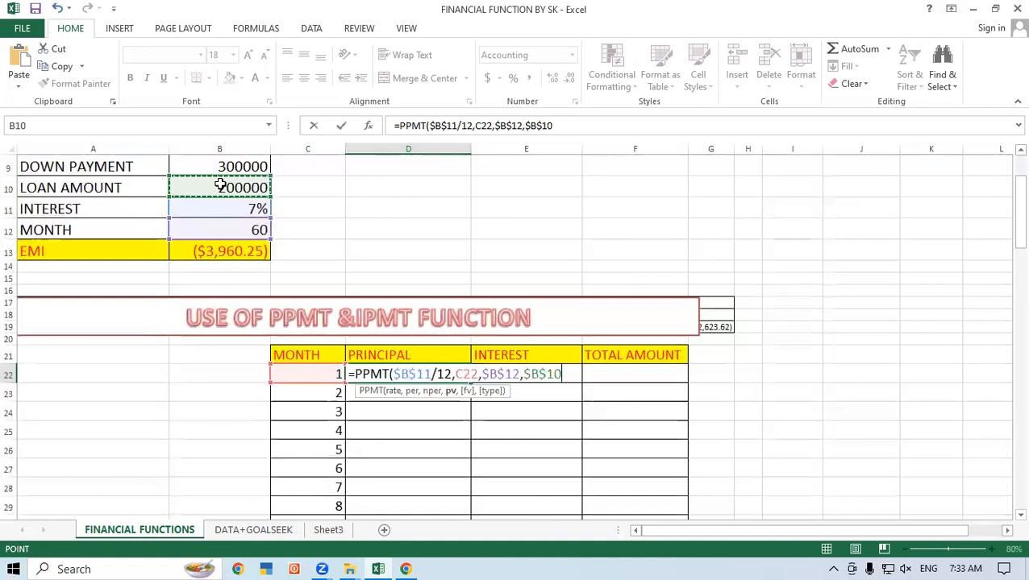
Complete the PPMT formula in D22 with 1 as the future value argument and enter it.
{"action": "type", "text": ","}
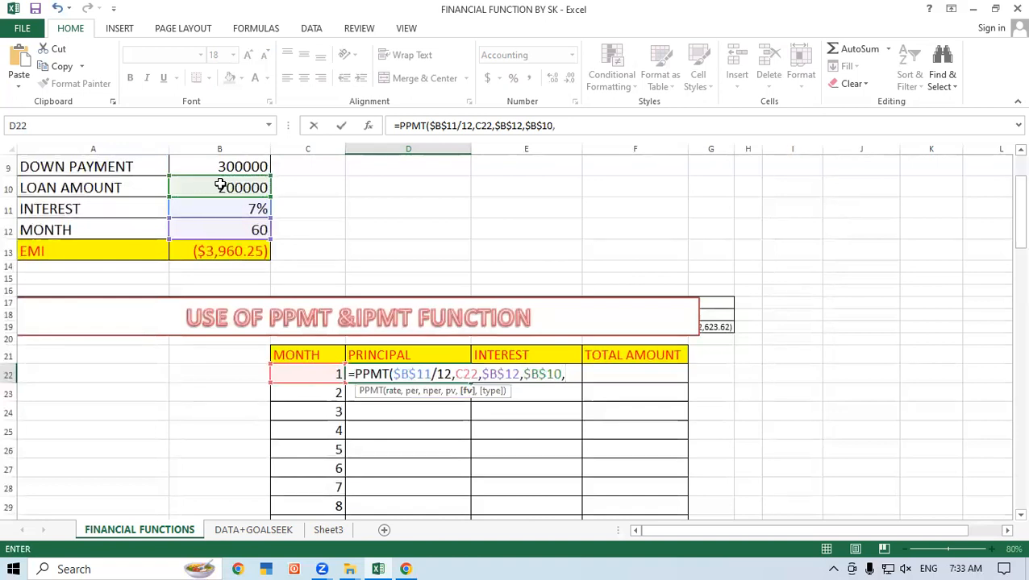
{"action": "type", "text": "1)"}
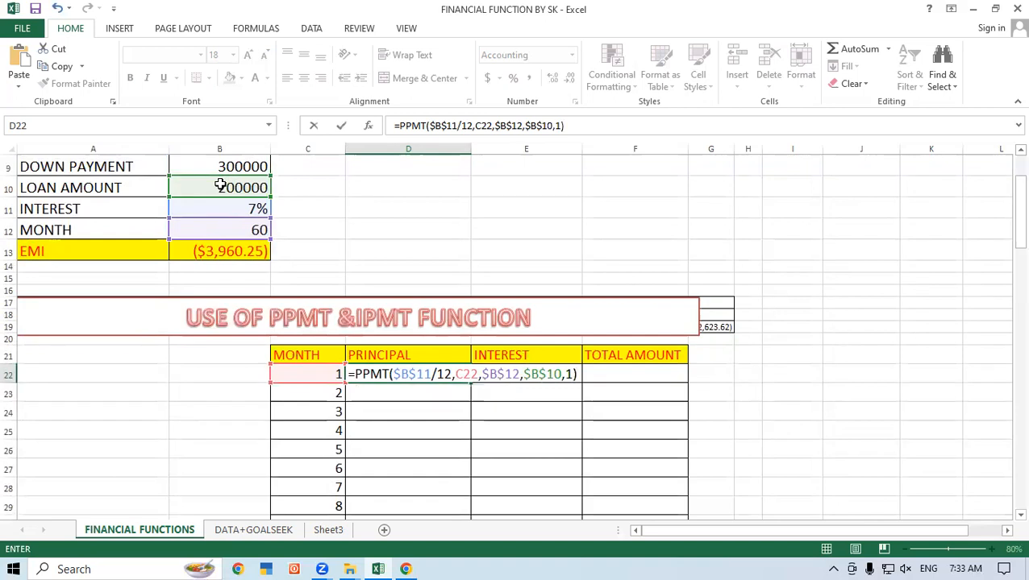
{"action": "key", "text": "Return"}
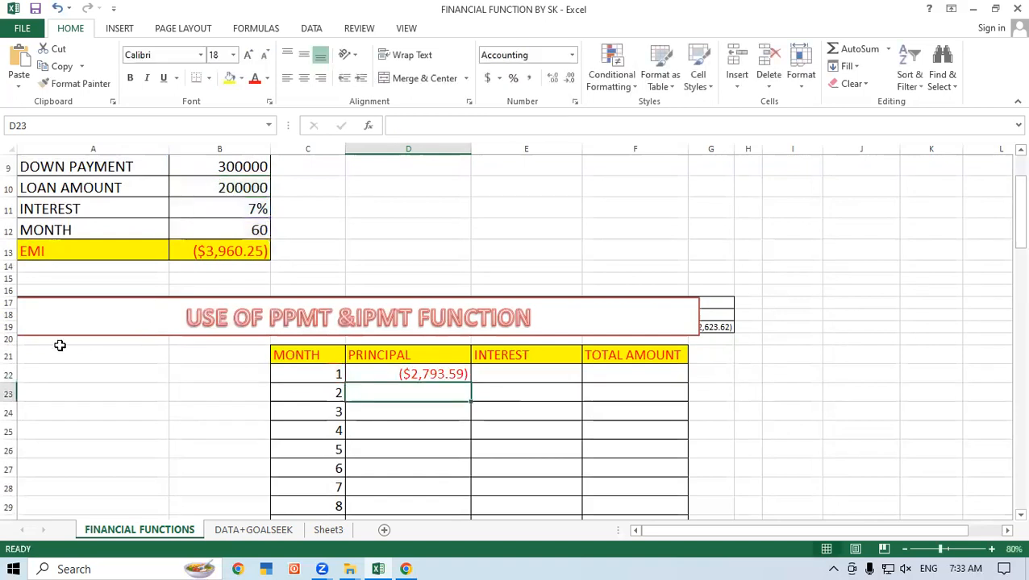
{"action": "left_click", "coordinate": [444, 369]}
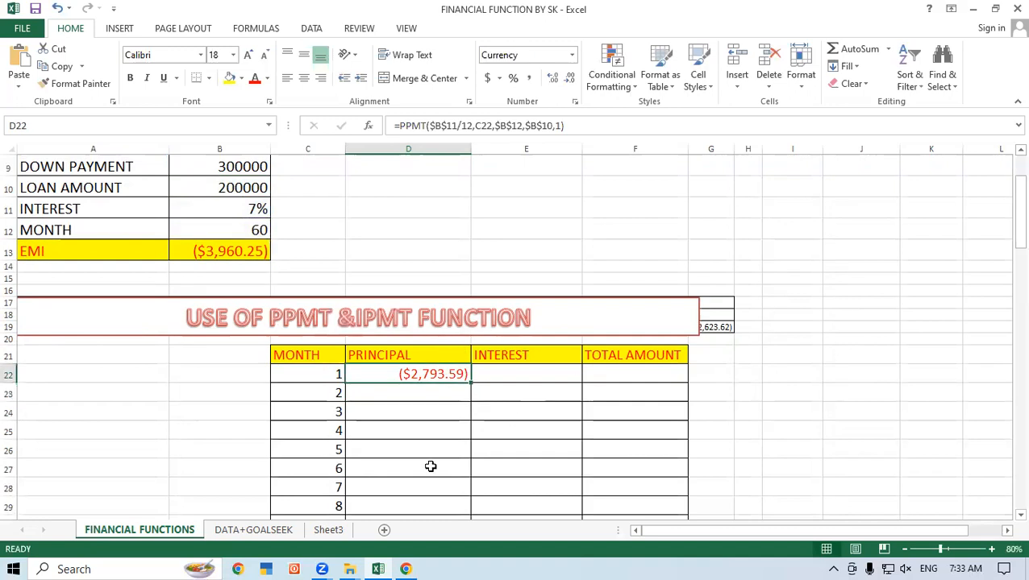
Start an IPMT formula in E22, the interest cell for month 1, with the monthly rate $B$11/12.
{"action": "left_click", "coordinate": [509, 375]}
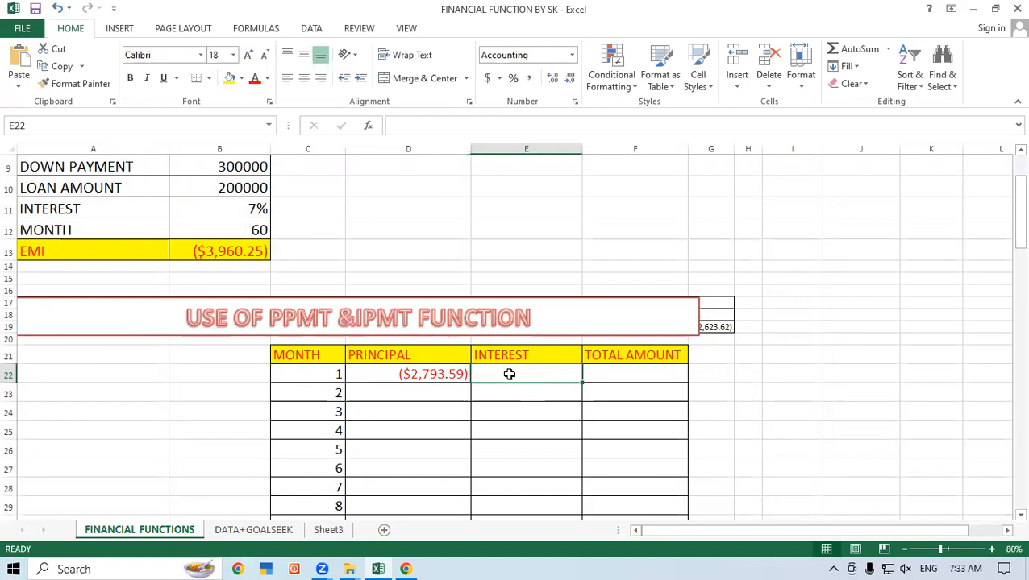
{"action": "type", "text": "="}
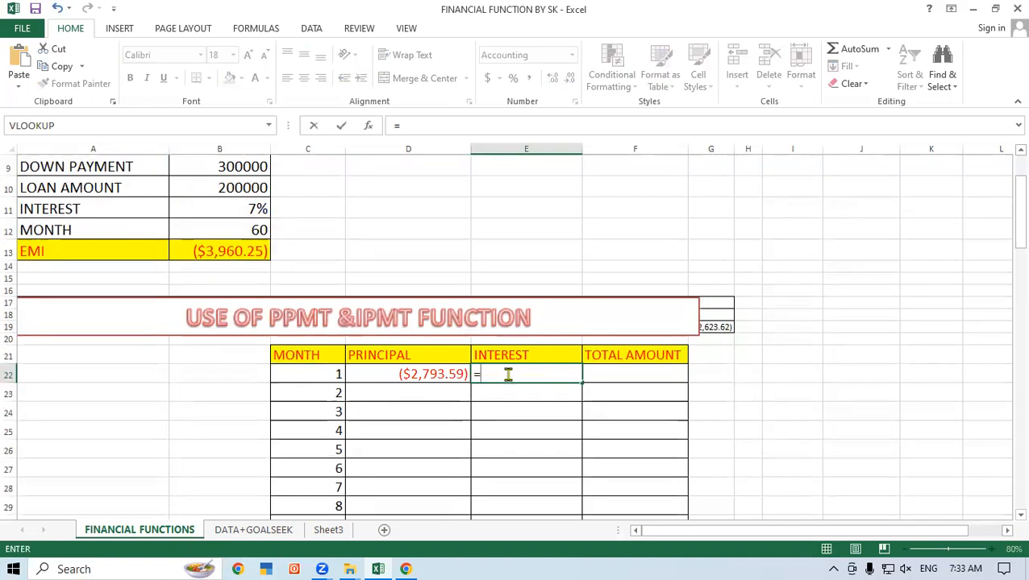
{"action": "type", "text": "i"}
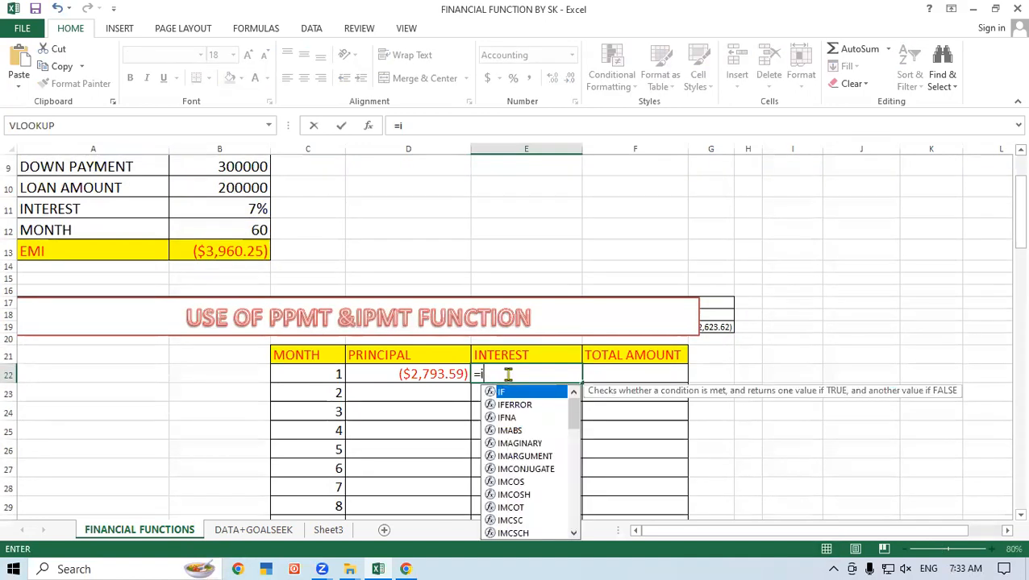
{"action": "type", "text": "pmt*"}
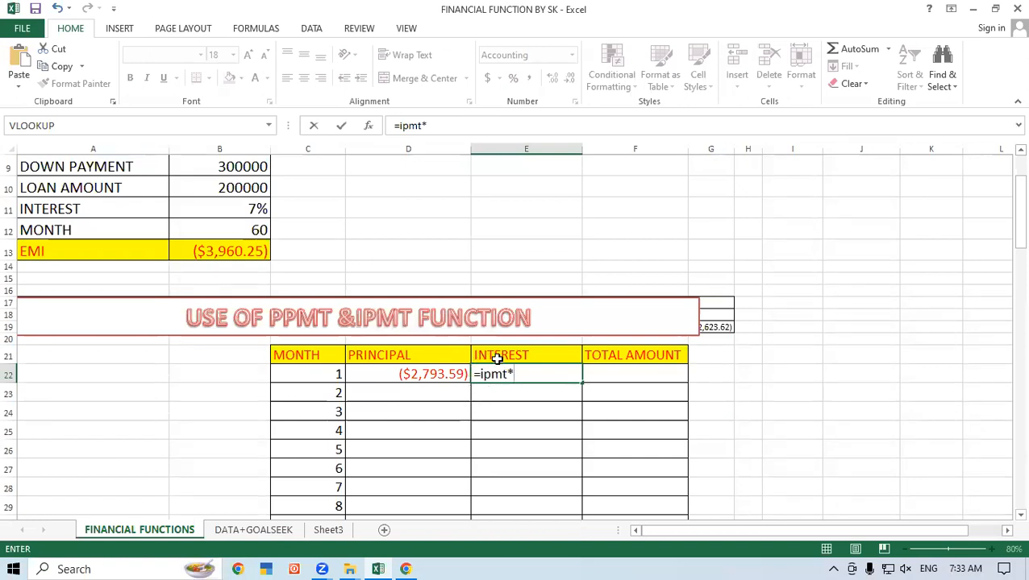
{"action": "key", "text": "BackSpace"}
{"action": "type", "text": "("}
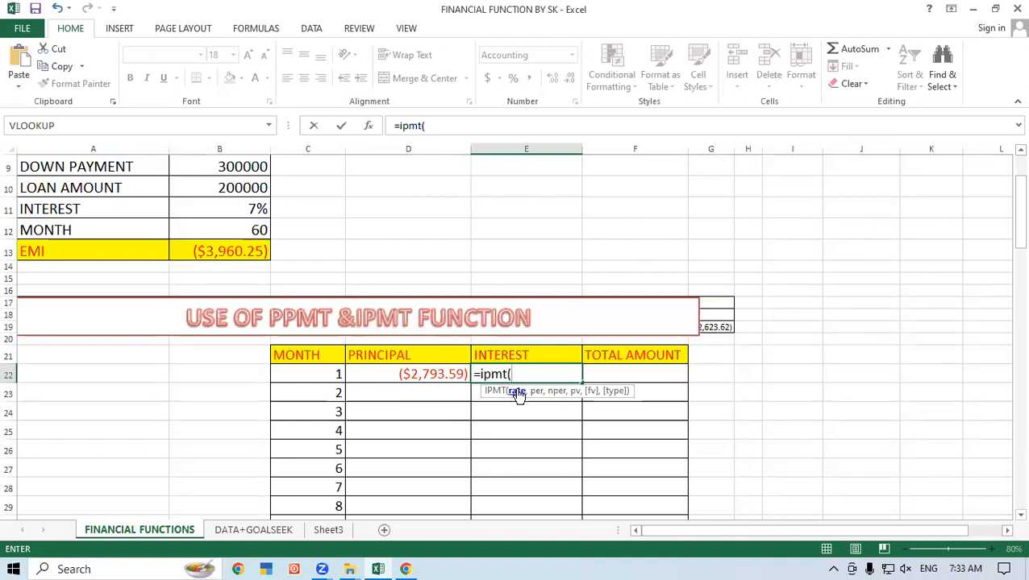
{"action": "left_click", "coordinate": [209, 209]}
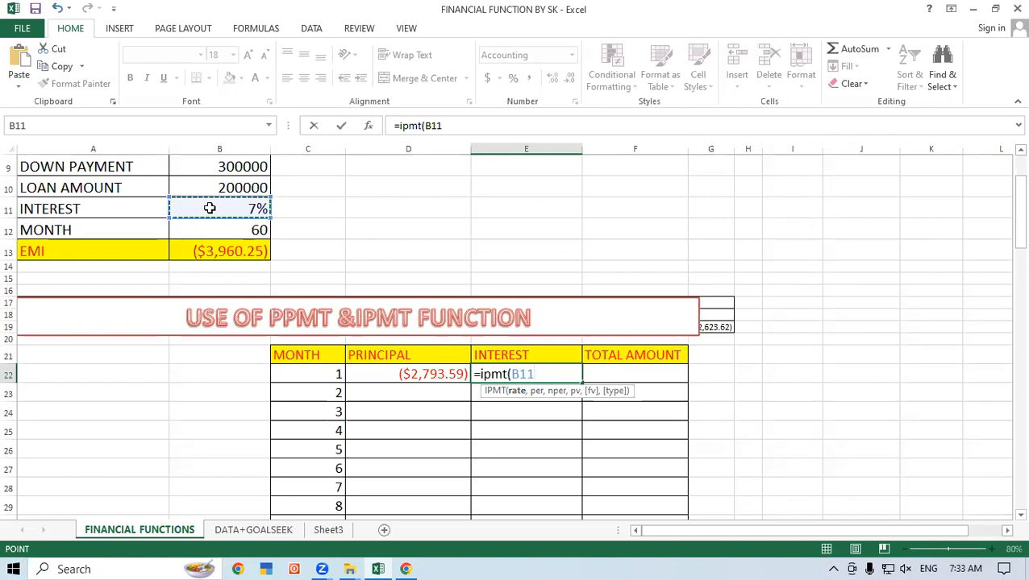
{"action": "key", "text": "F4"}
{"action": "type", "text": "/12"}
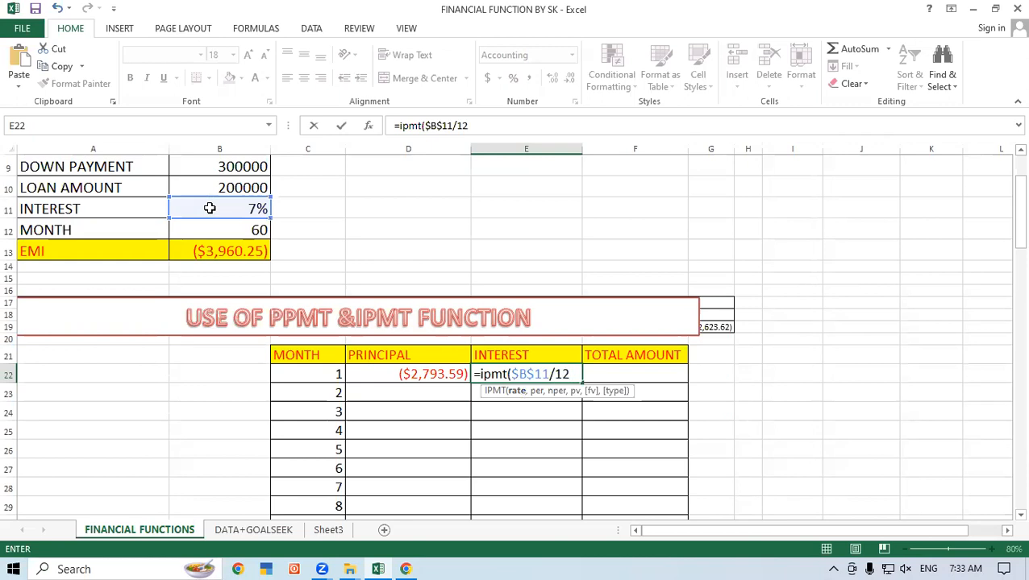
Add month cell C22 as the period and the absolute reference $B$12 as the number of periods in the IPMT formula.
{"action": "type", "text": ","}
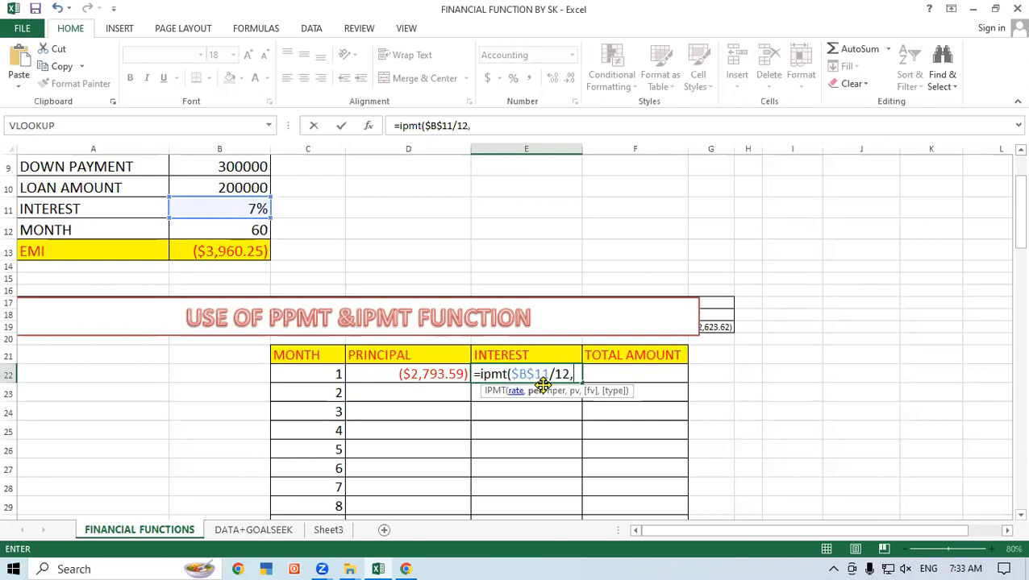
{"action": "left_click", "coordinate": [292, 369]}
{"action": "type", "text": ","}
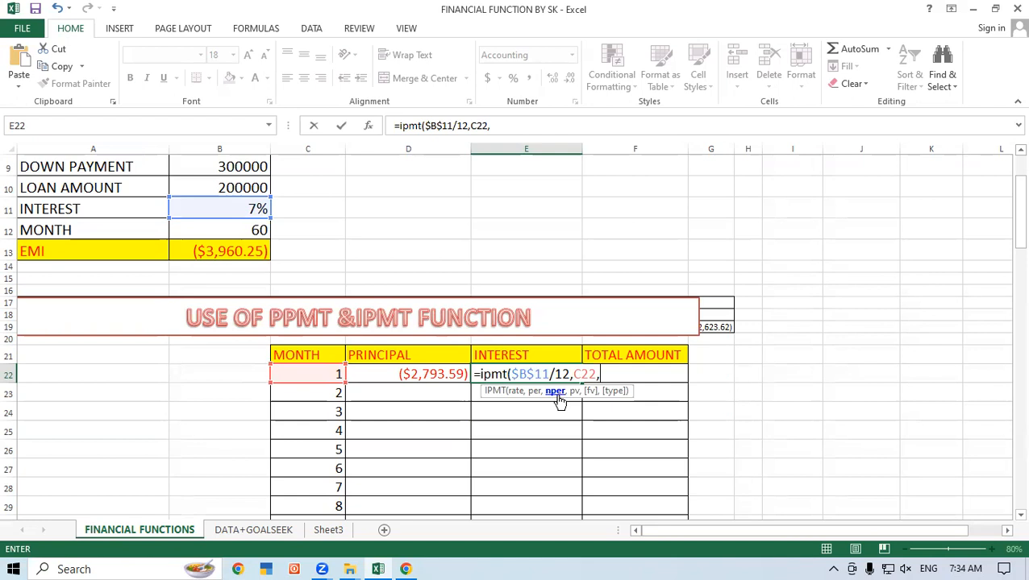
{"action": "left_click", "coordinate": [197, 221]}
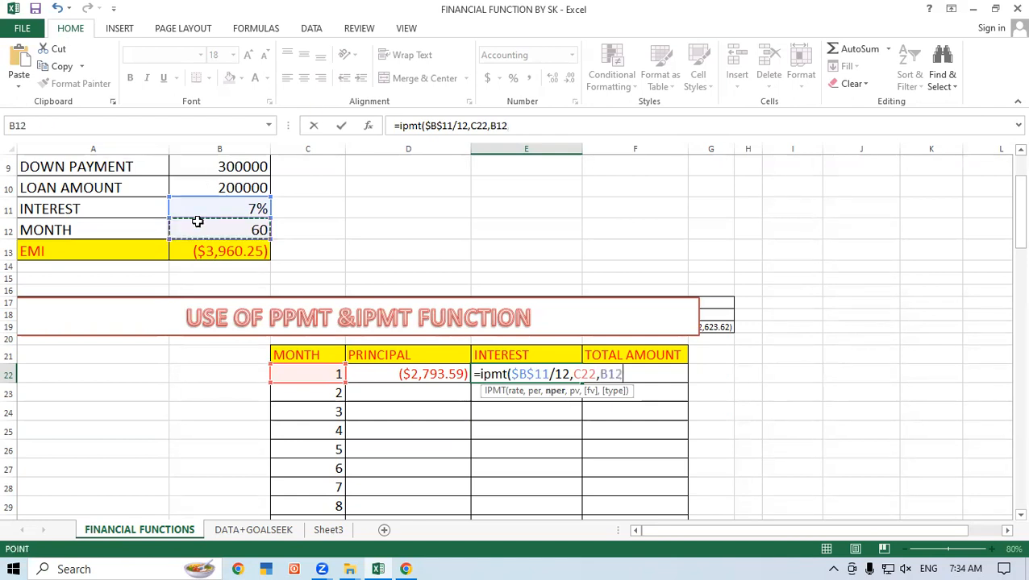
{"action": "key", "text": "F4"}
{"action": "type", "text": ","}
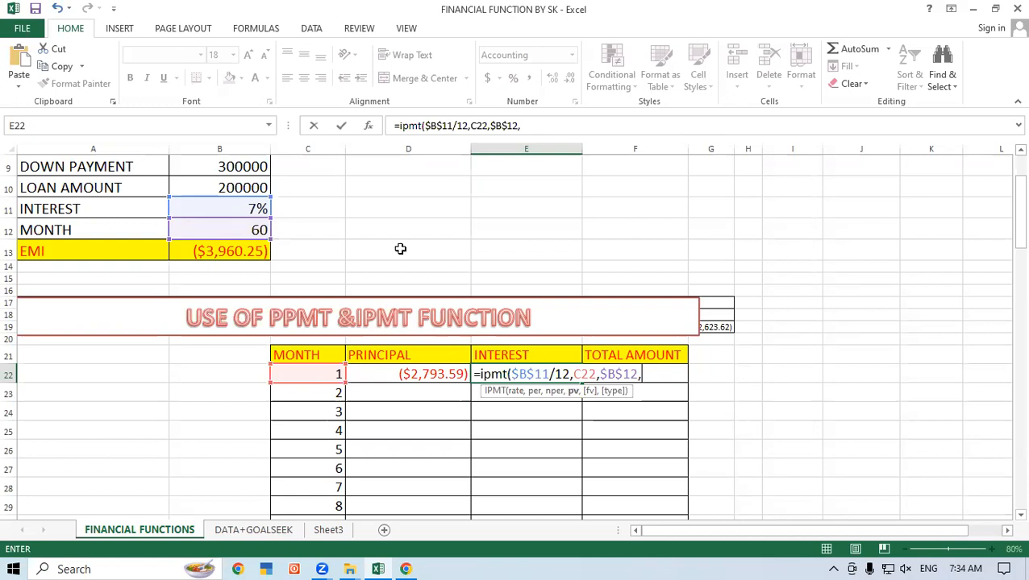
Complete the IPMT formula with the loan amount $B$10 as present value and 1 as future value, and enter it.
{"action": "left_click", "coordinate": [203, 188]}
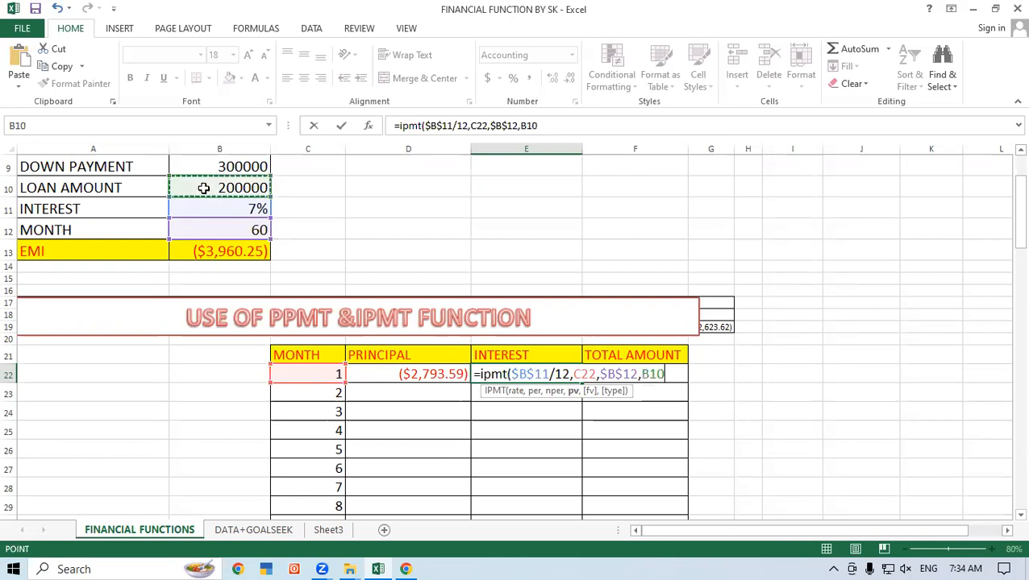
{"action": "key", "text": "F4"}
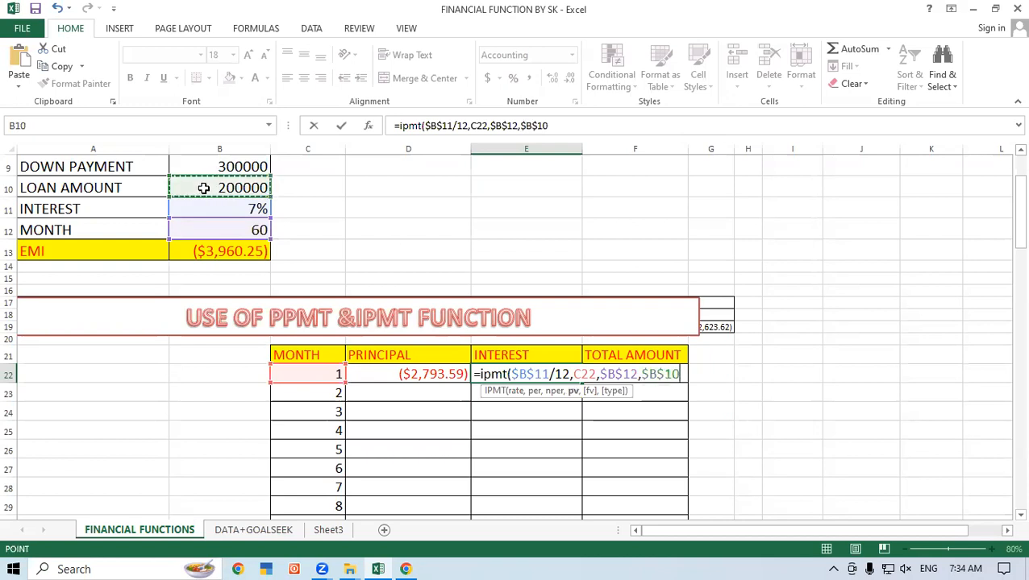
{"action": "type", "text": "1"}
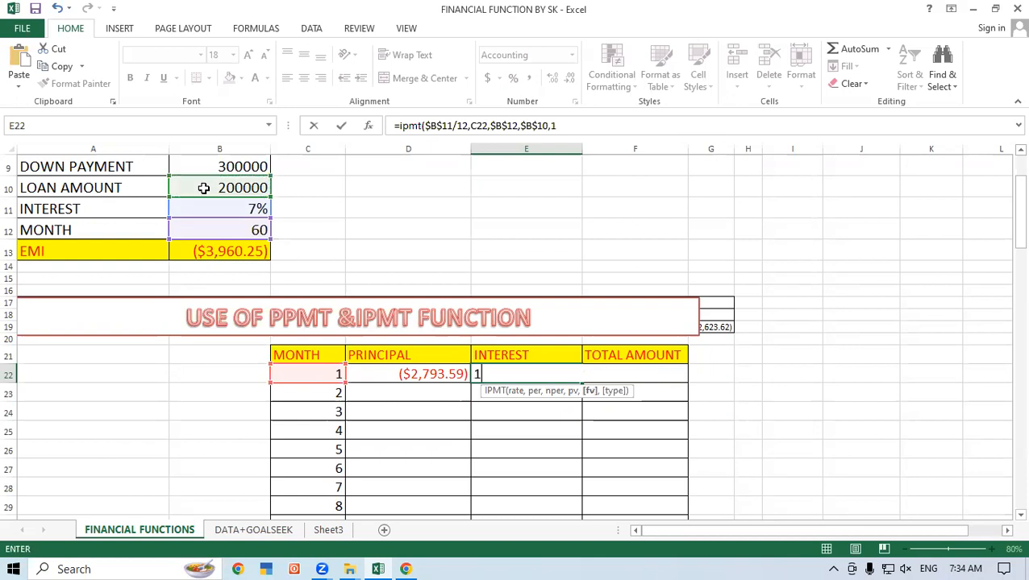
{"action": "type", "text": ")"}
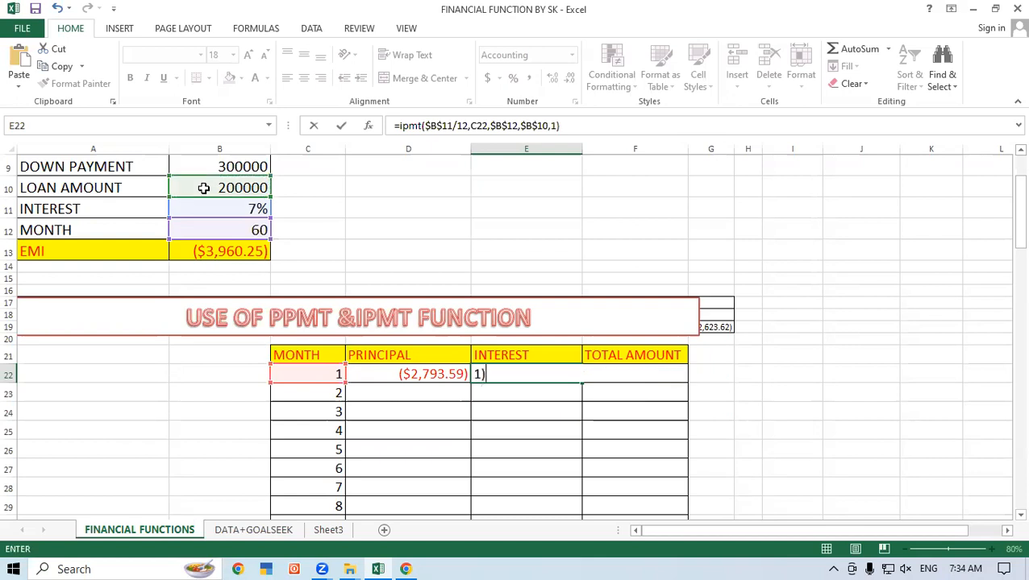
{"action": "key", "text": "Return"}
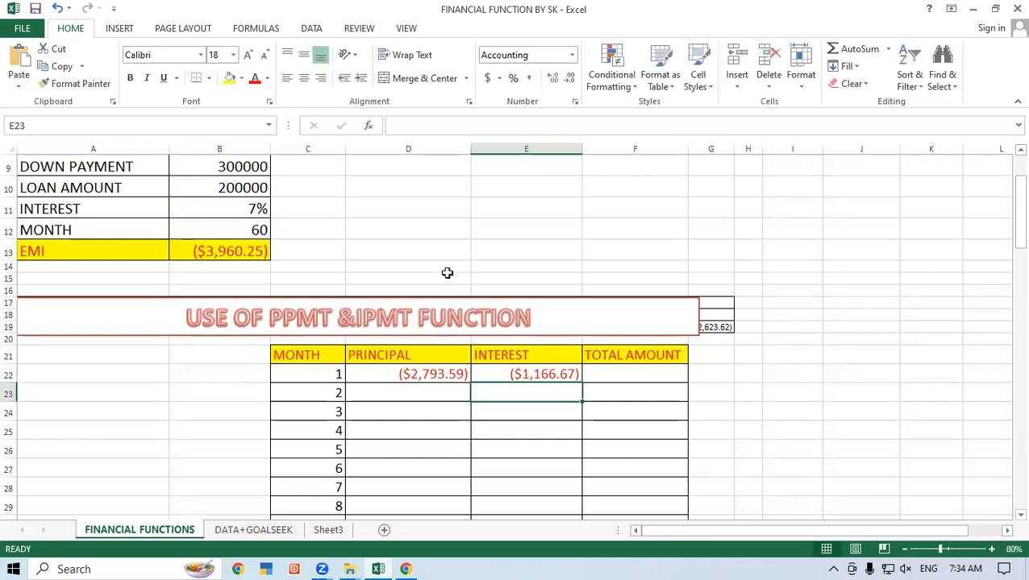
{"action": "left_click", "coordinate": [523, 374]}
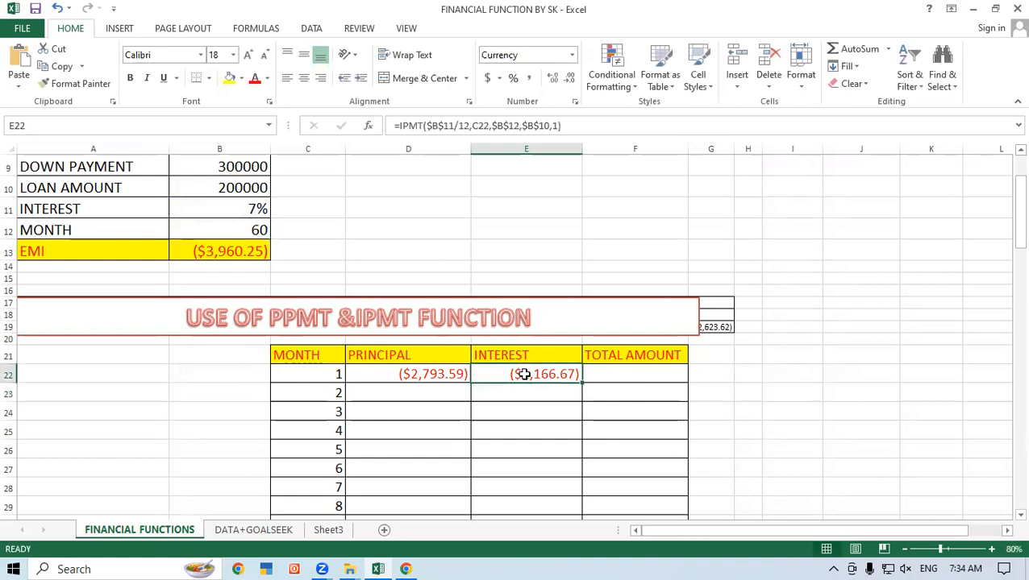
{"action": "left_click", "coordinate": [395, 377]}
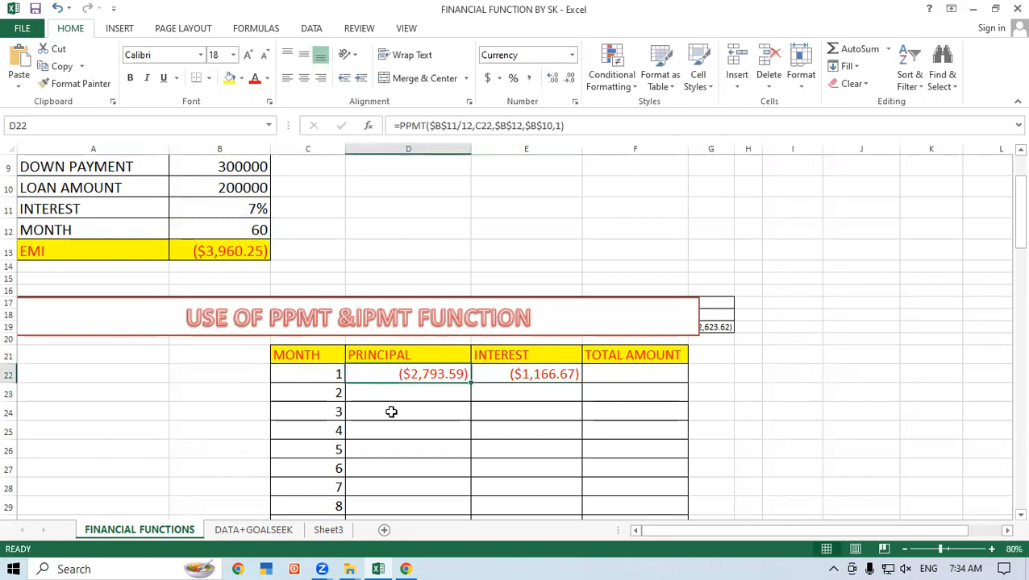
{"action": "left_click", "coordinate": [524, 349]}
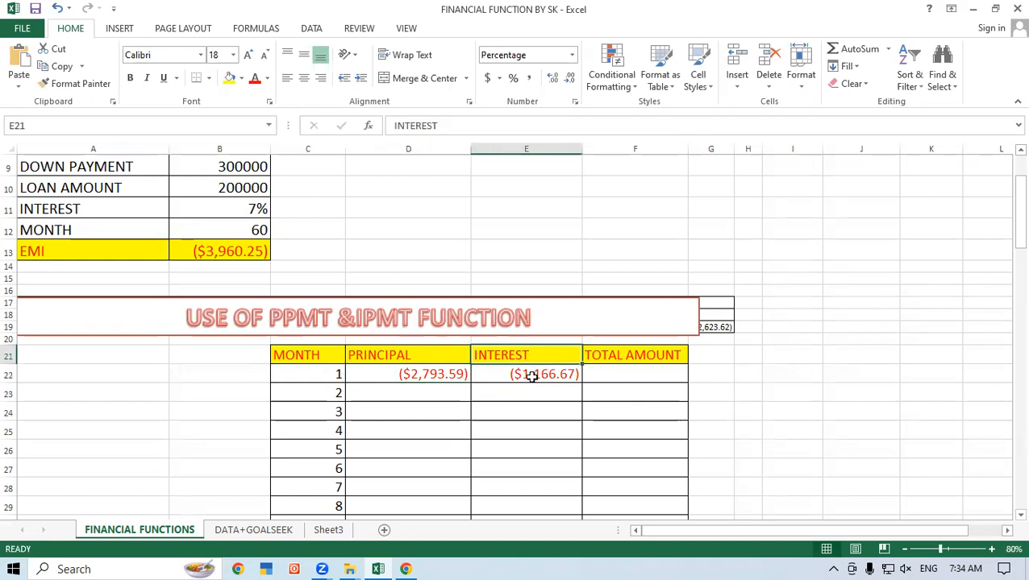
{"action": "left_click", "coordinate": [526, 373]}
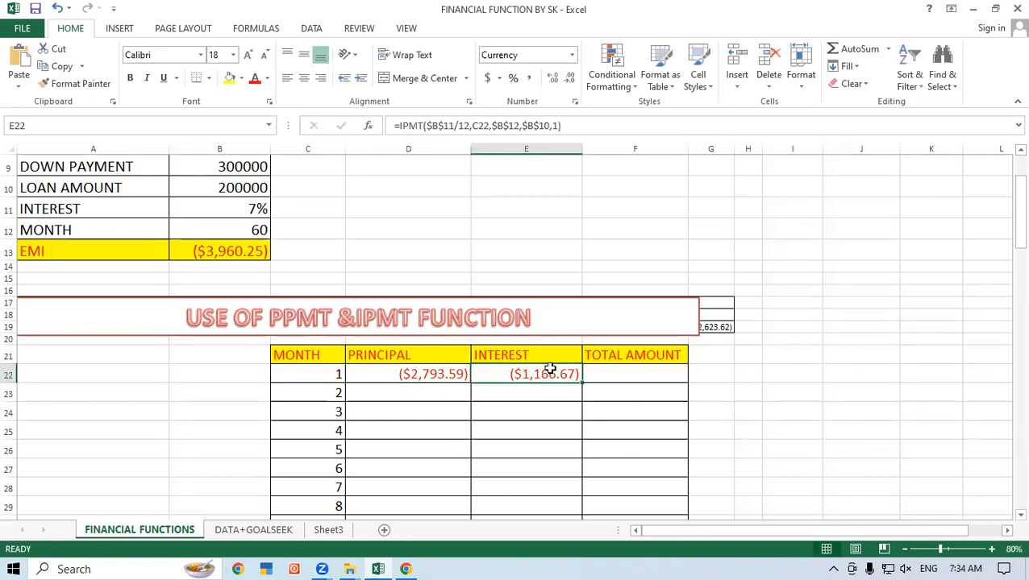
{"action": "left_click", "coordinate": [408, 253]}
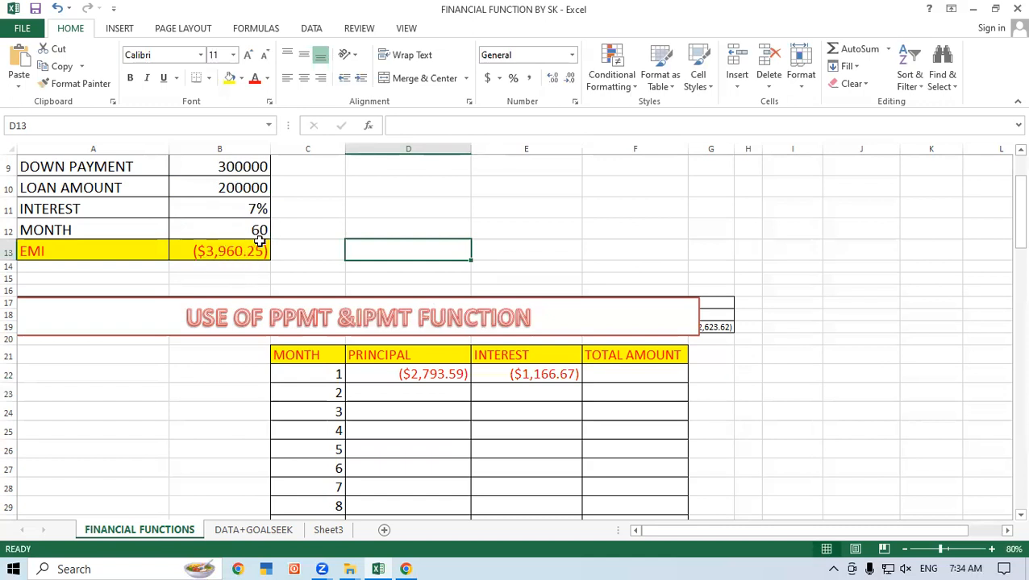
Calculate month 1's total amount in F22 by adding principal and interest with =D22+E22.
{"action": "left_click", "coordinate": [616, 374]}
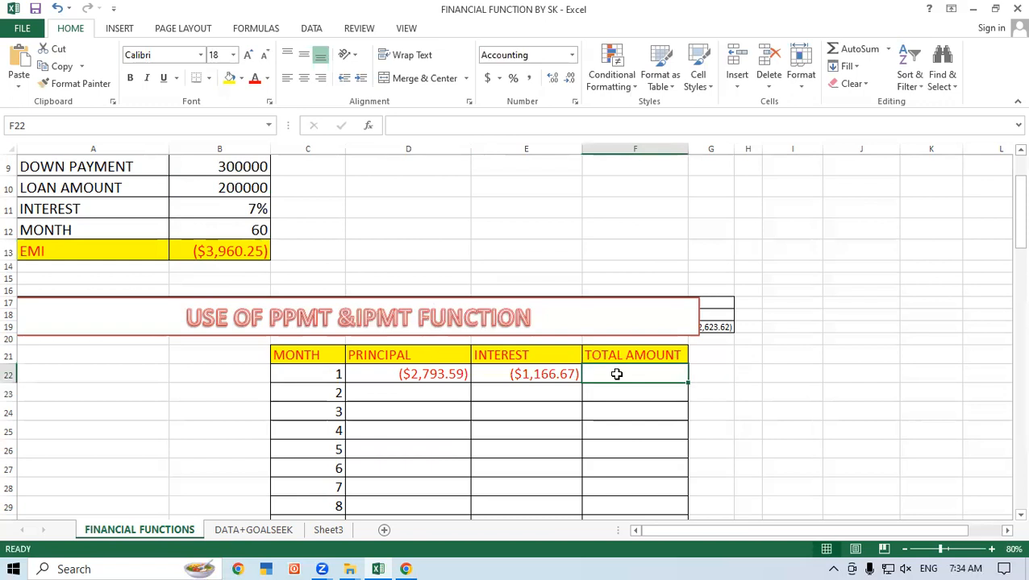
{"action": "type", "text": "="}
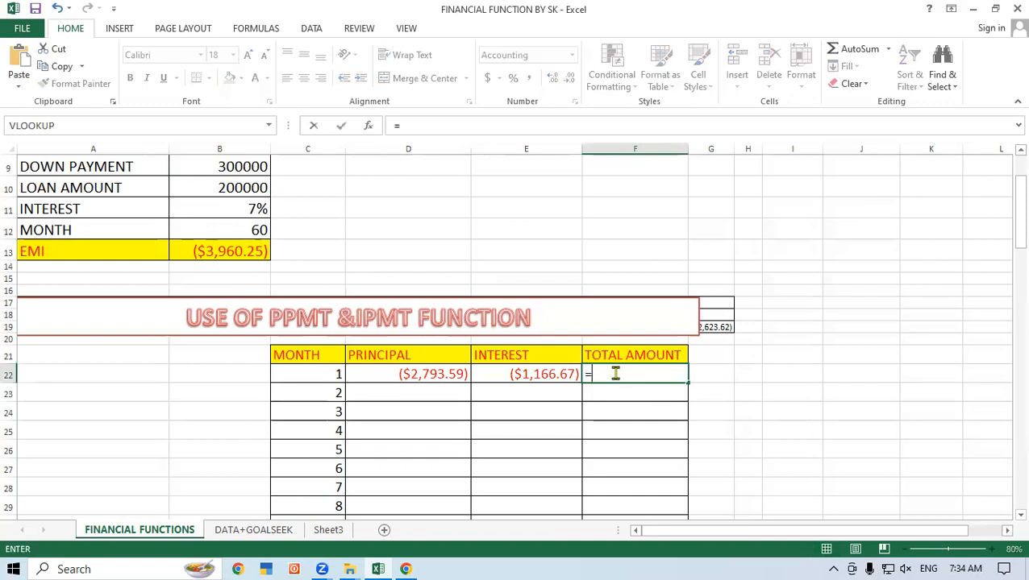
{"action": "left_click", "coordinate": [392, 369]}
{"action": "type", "text": "+"}
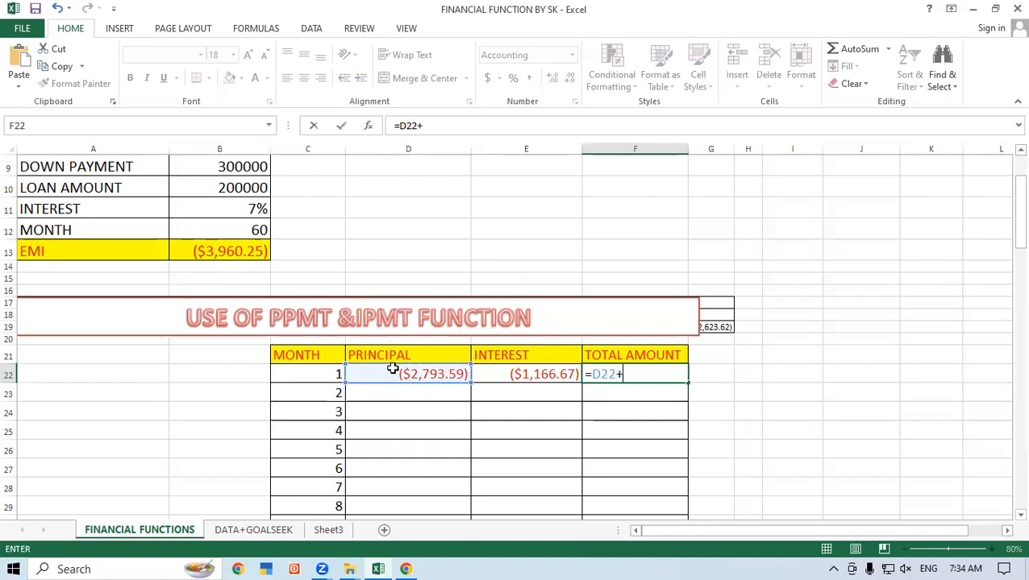
{"action": "left_click", "coordinate": [554, 370]}
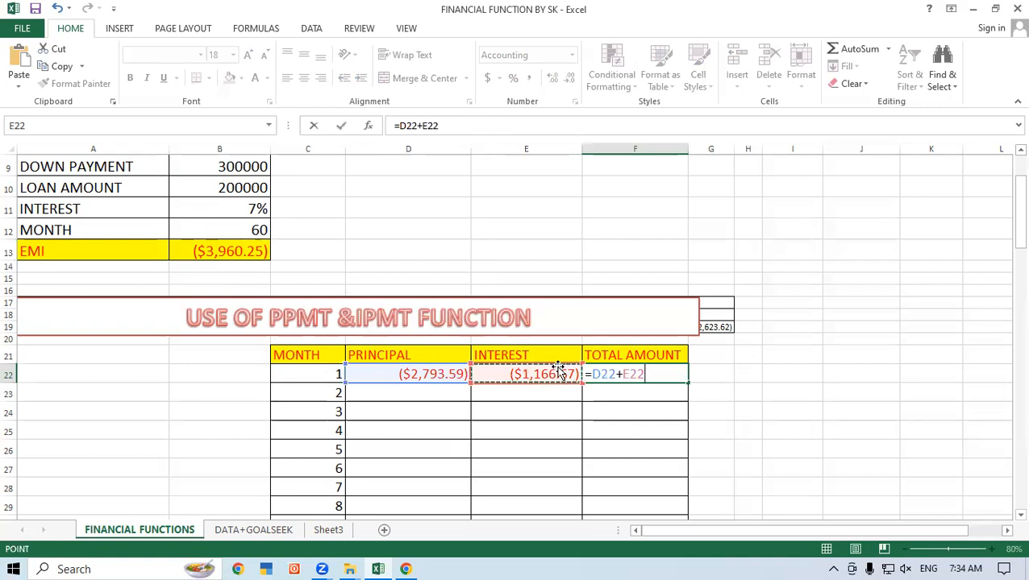
{"action": "key", "text": "Return"}
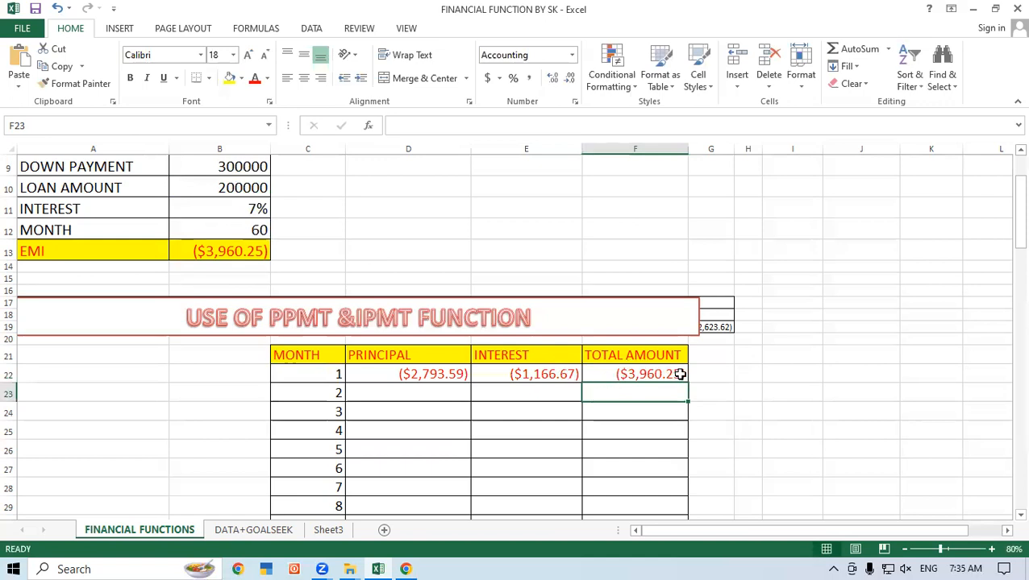
Fill the principal, interest and total formulas from D22:F22 down to row 81, covering all 60 months.
{"action": "left_click_drag", "start_coordinate": [402, 373], "coordinate": [657, 374]}
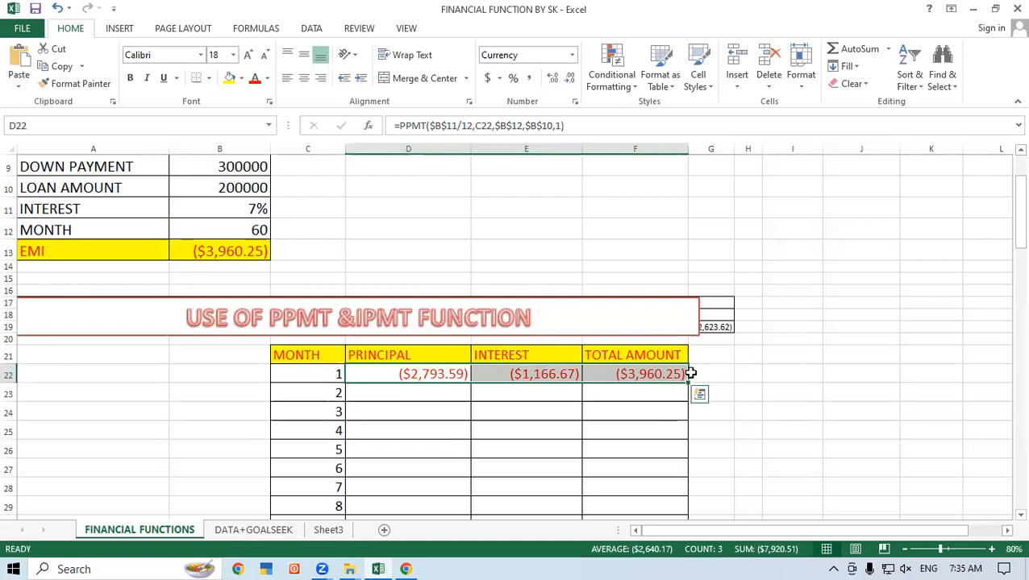
{"action": "left_click_drag", "start_coordinate": [690, 374], "coordinate": [737, 494]}
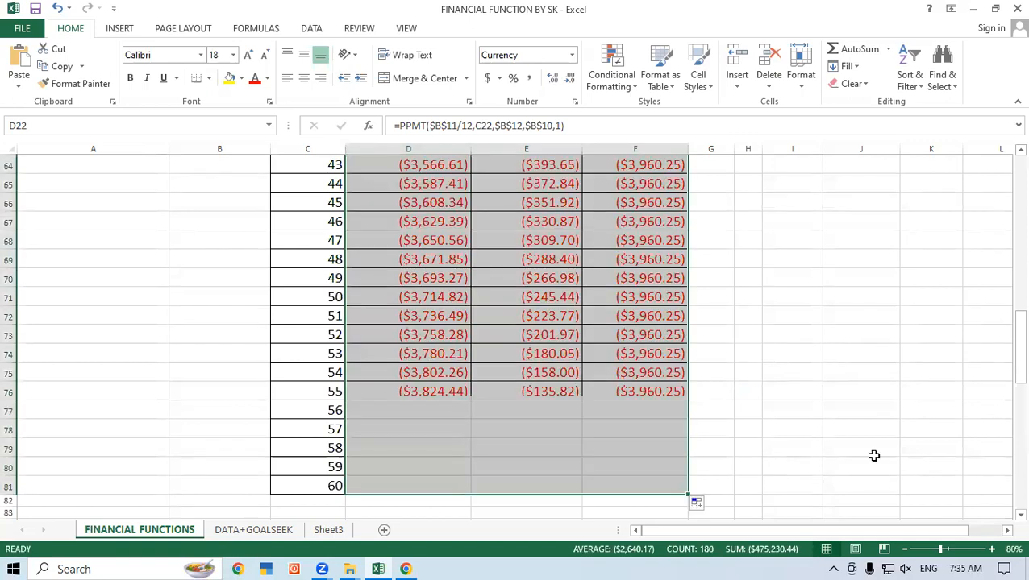
{"action": "left_click", "coordinate": [1019, 517]}
{"action": "left_click", "coordinate": [1019, 516]}
{"action": "left_click", "coordinate": [1019, 517]}
{"action": "left_click", "coordinate": [1019, 517]}
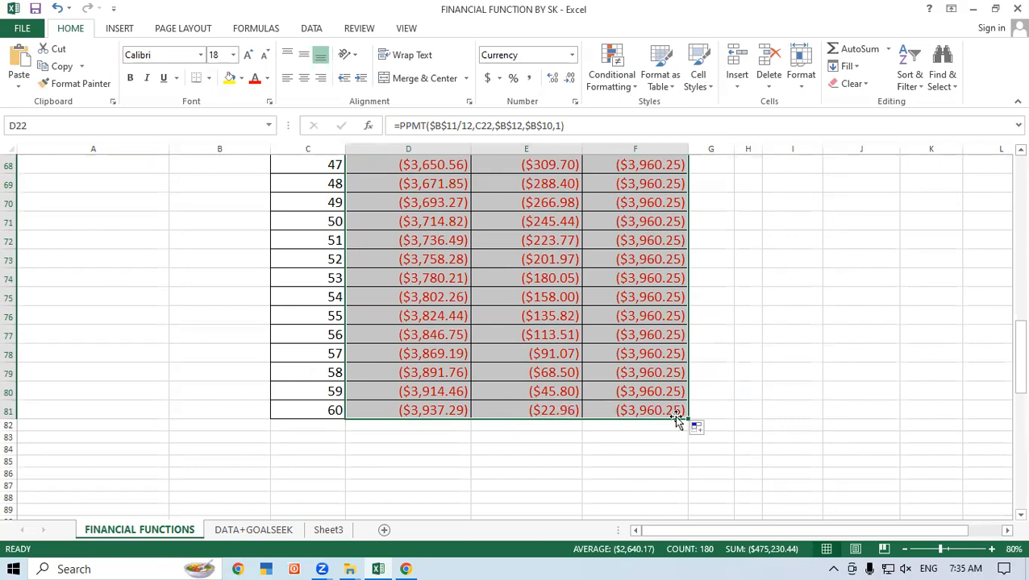
Extend the schedule formulas down to row 83, and clear all contents and formatting from D22:F83.
{"action": "left_click_drag", "start_coordinate": [689, 420], "coordinate": [694, 446]}
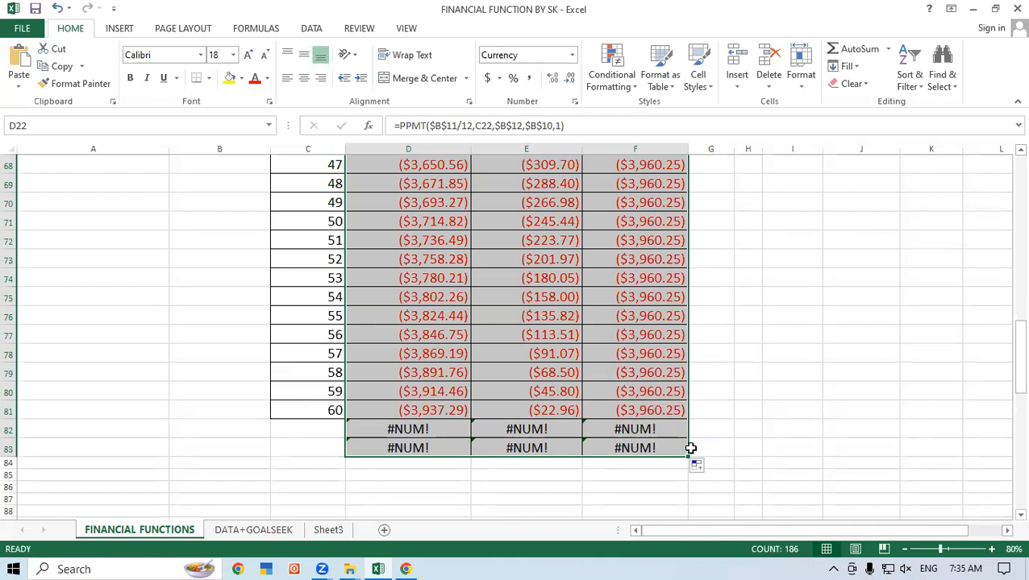
{"action": "left_click", "coordinate": [850, 84]}
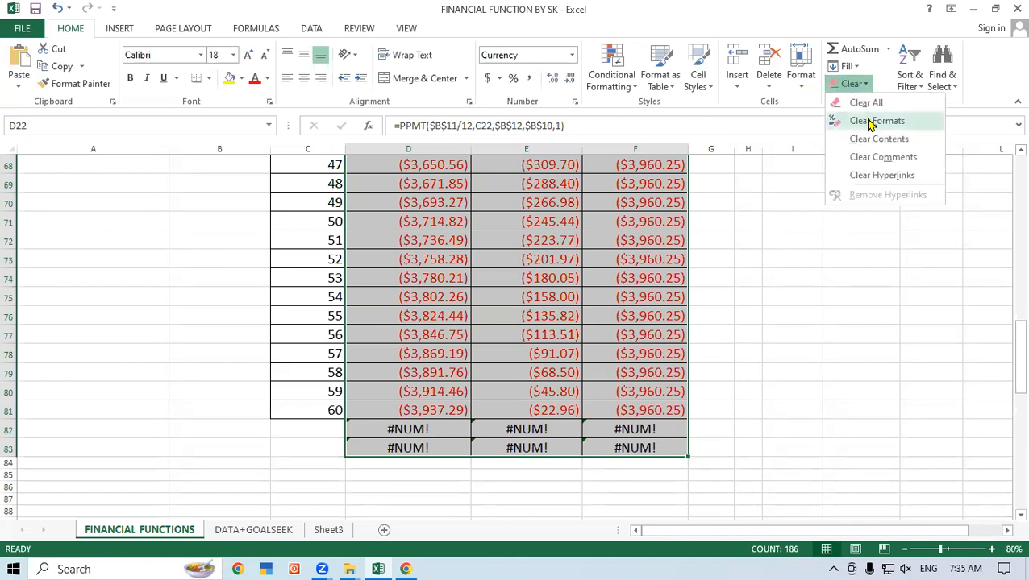
{"action": "left_click", "coordinate": [863, 103]}
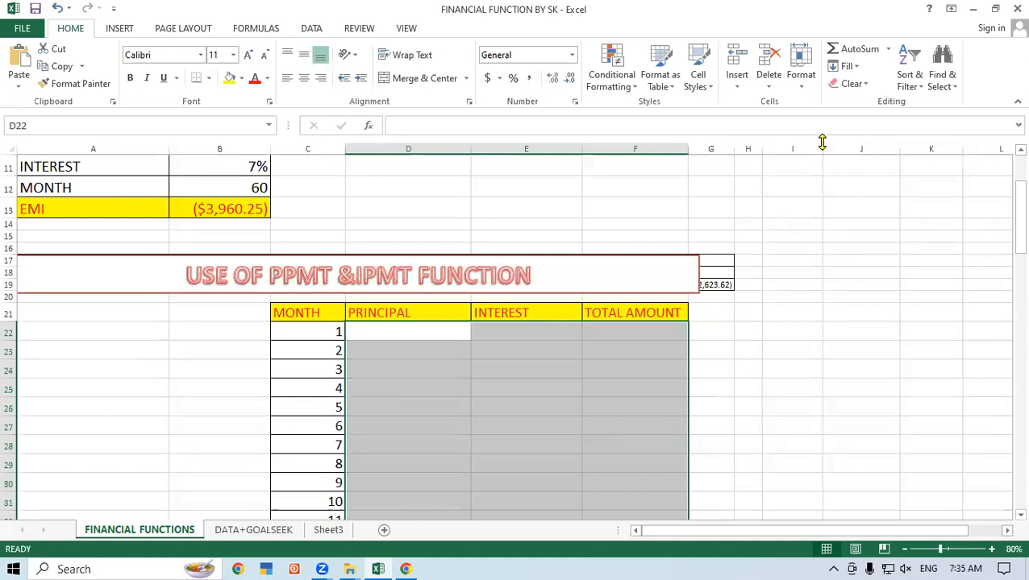
Switch to a new blank Notepad document and maximize its window.
{"action": "key", "text": "super+r"}
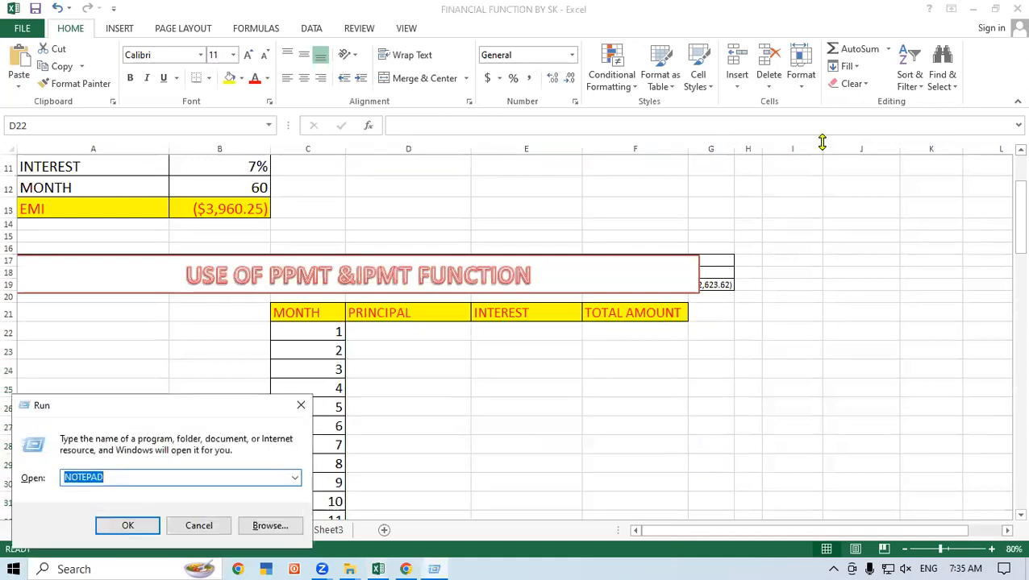
{"action": "key", "text": "Return"}
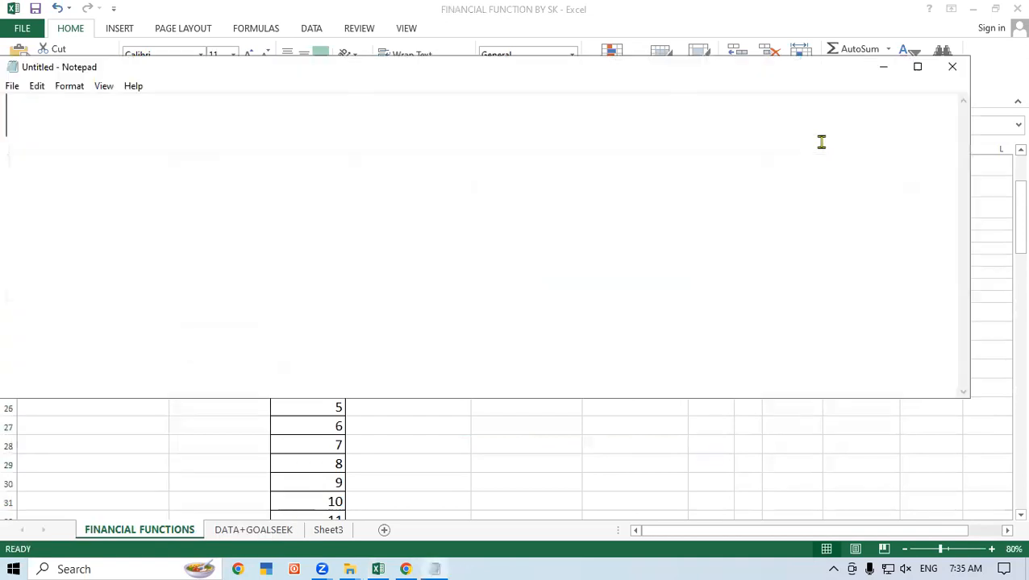
{"action": "left_click", "coordinate": [917, 67]}
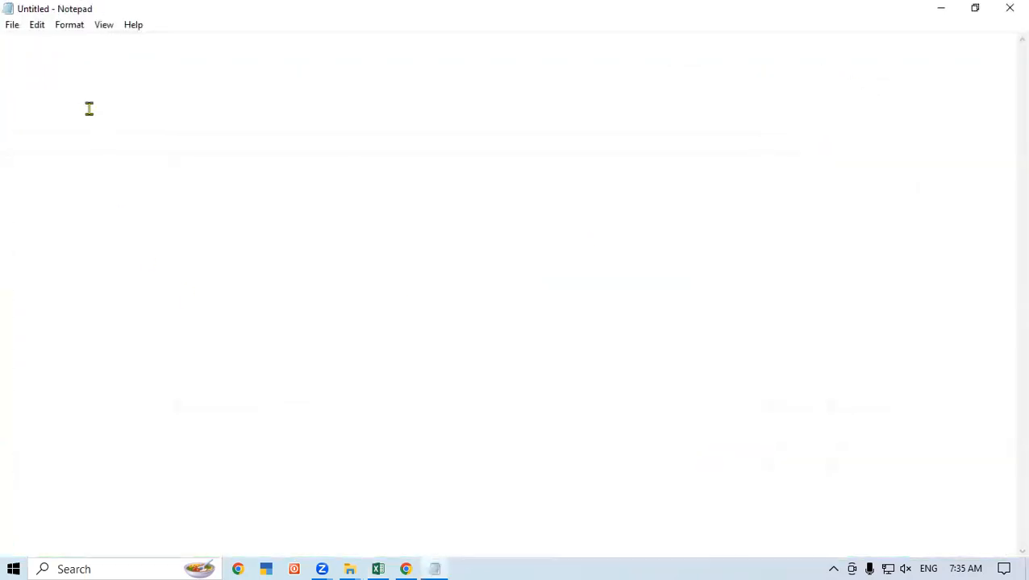
Begin a note of the PPMT function's syntax with "=ppmt(Rate,per".
{"action": "type", "text": "="}
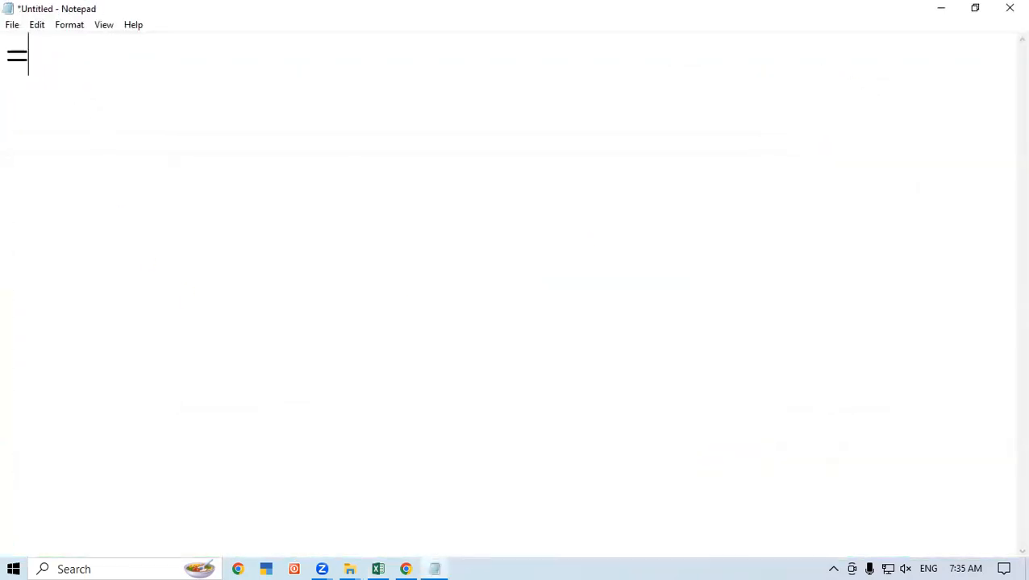
{"action": "type", "text": "P"}
{"action": "key", "text": "BackSpace"}
{"action": "type", "text": "pp"}
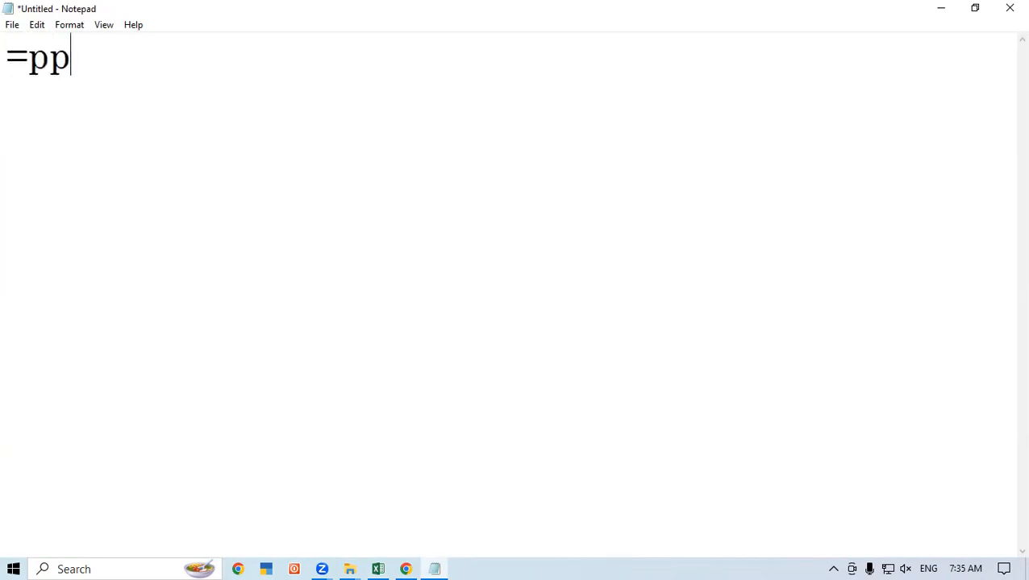
{"action": "type", "text": "mt("}
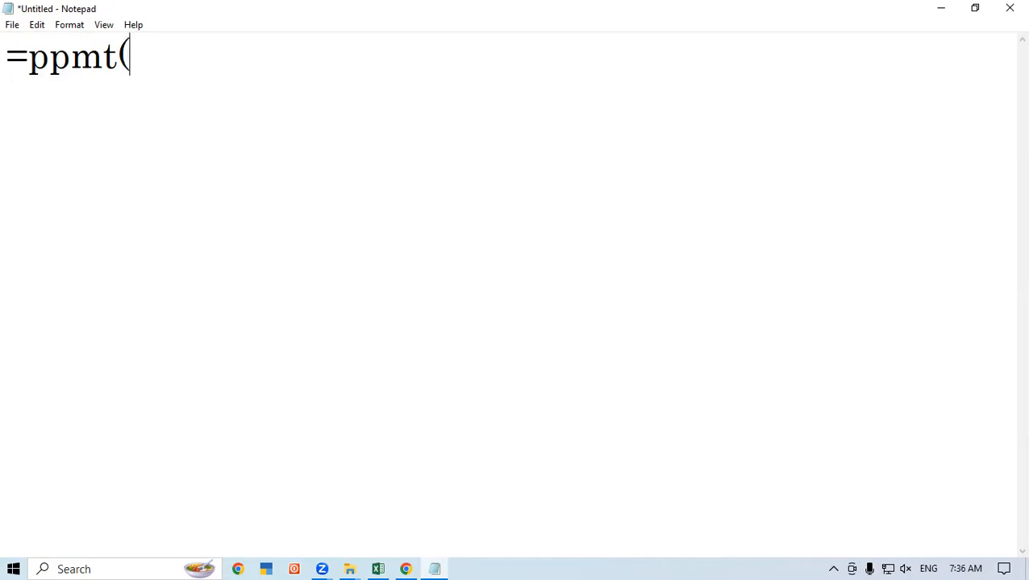
{"action": "type", "text": "Rate"}
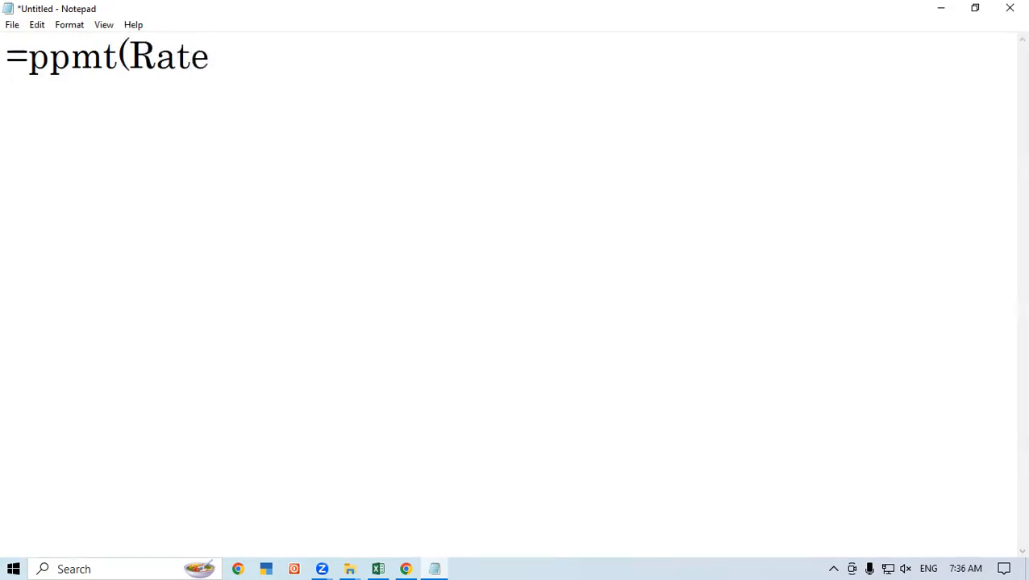
{"action": "type", "text": ",per"}
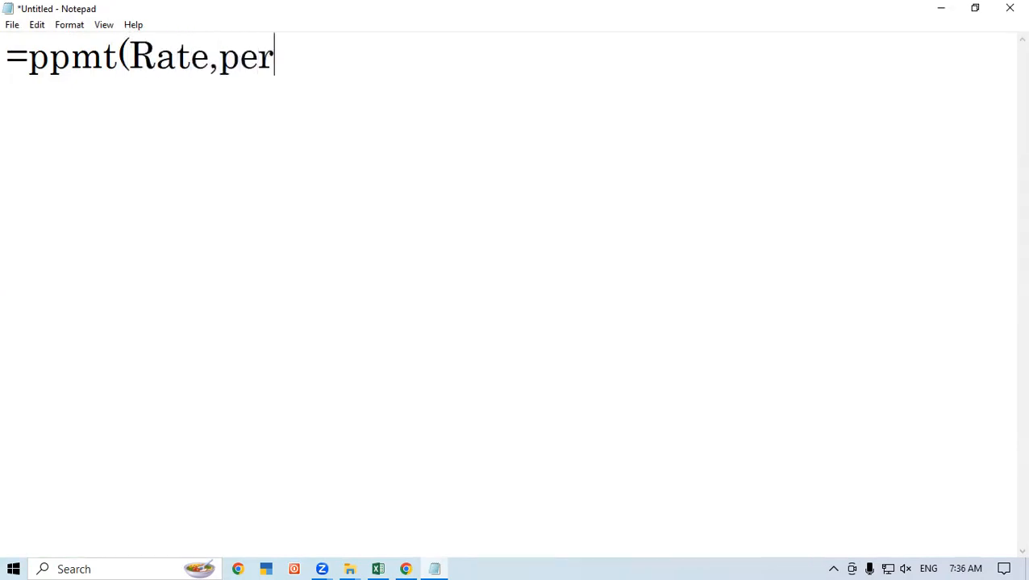
Complete the PPMT syntax line with the remaining arguments ",nper,pv,fv,type)".
{"action": "type", "text": ",np"}
{"action": "type", "text": "re"}
{"action": "key", "text": "BackSpace"}
{"action": "key", "text": "BackSpace"}
{"action": "type", "text": "er"}
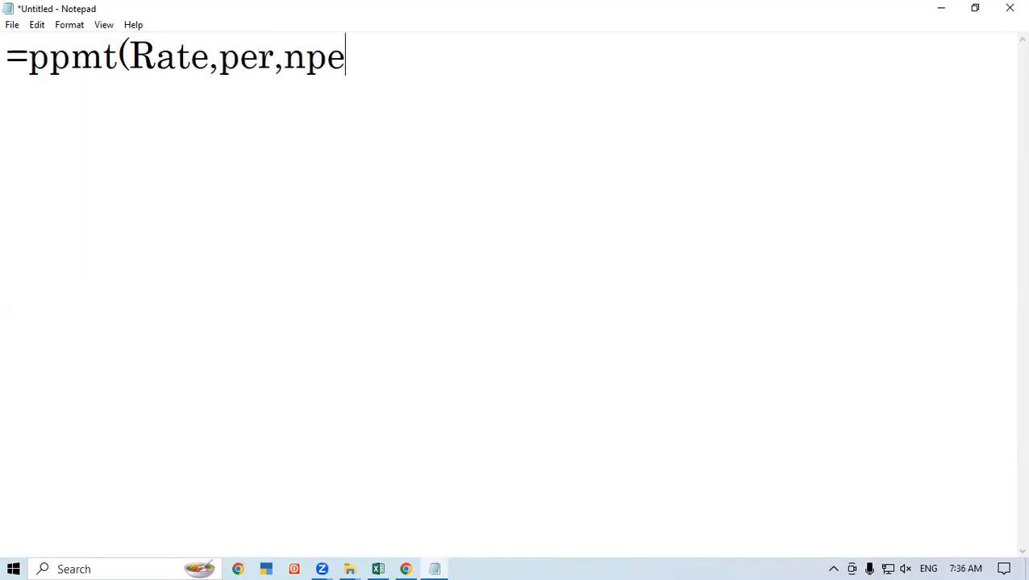
{"action": "type", "text": ",p"}
{"action": "type", "text": "v,"}
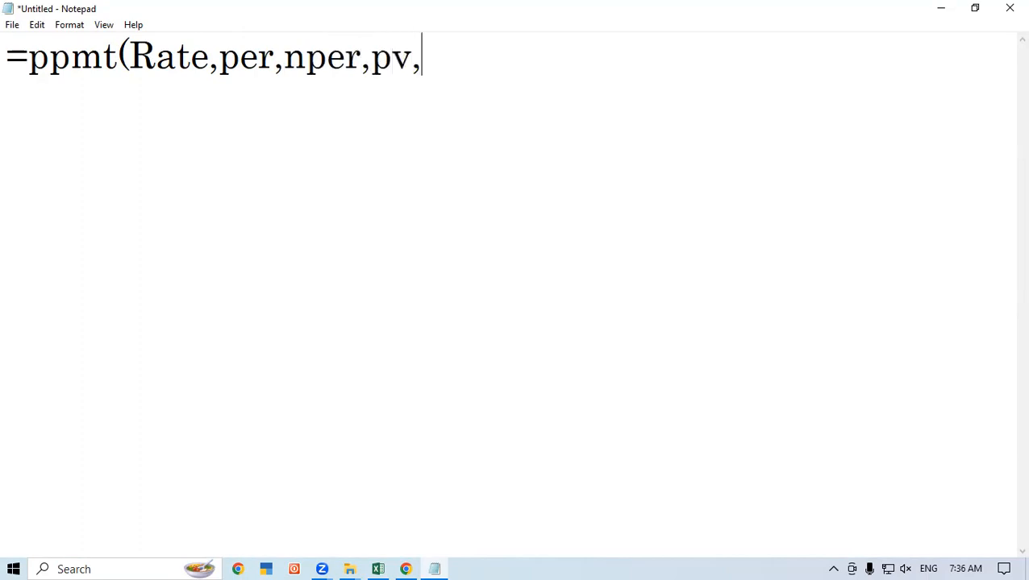
{"action": "type", "text": "fv,t"}
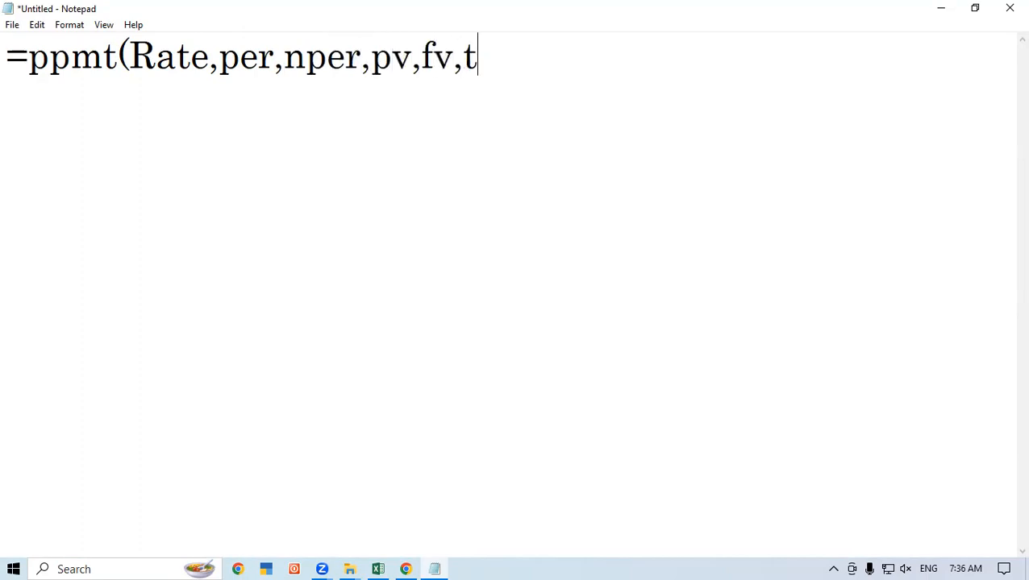
{"action": "type", "text": "ype)"}
Start a second line explaining the PPMT arguments with "=ppmt(select interest(f4)/12,select one month".
{"action": "key", "text": "Return"}
{"action": "type", "text": "=ppmt"}
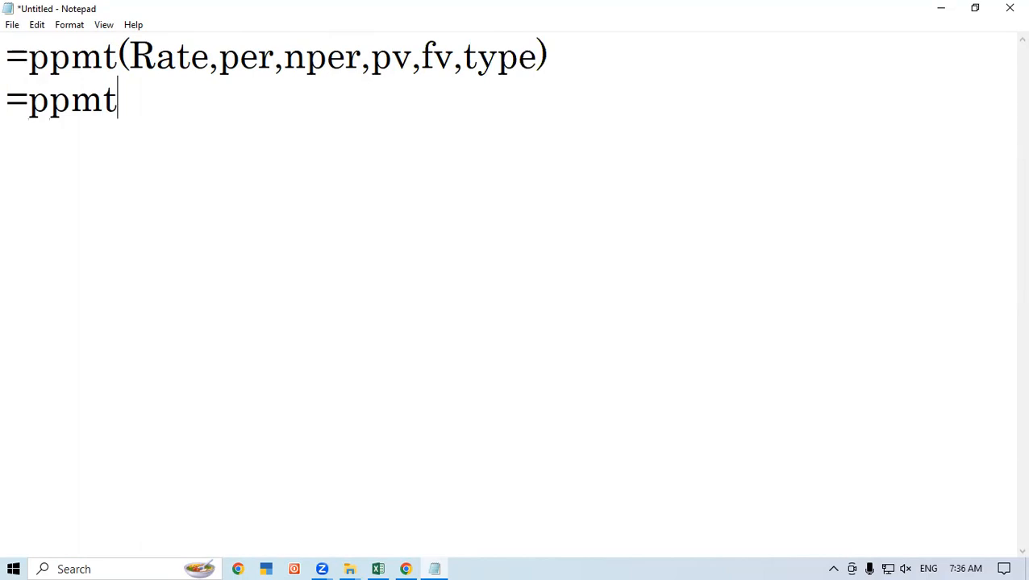
{"action": "type", "text": "(select interest"}
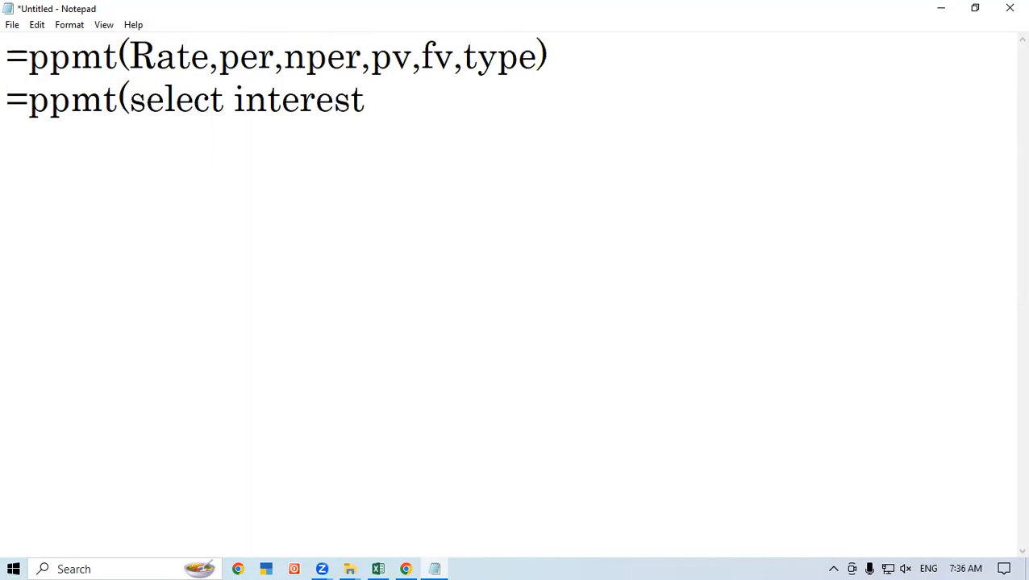
{"action": "type", "text": "(f4)"}
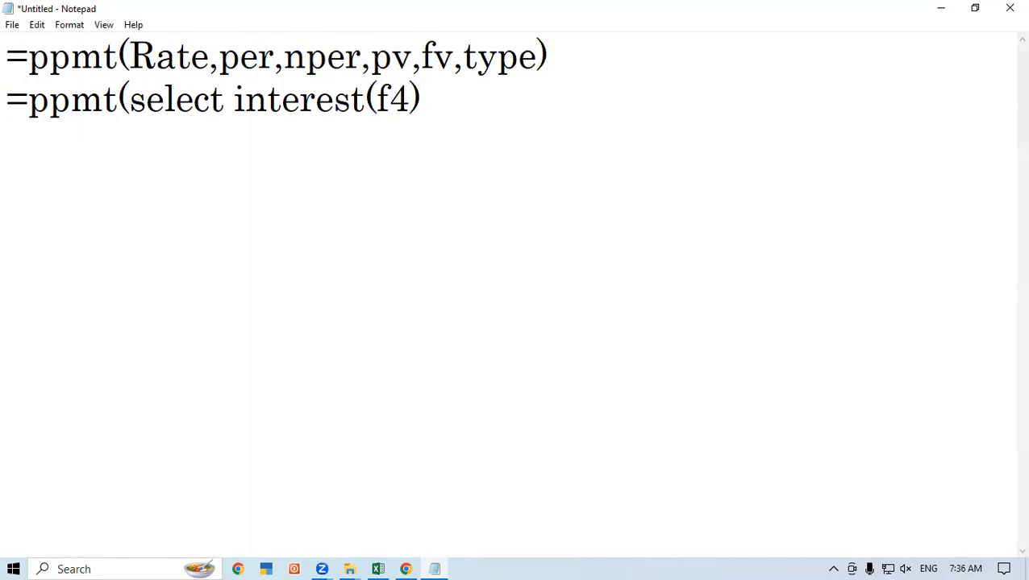
{"action": "type", "text": "/12,sel"}
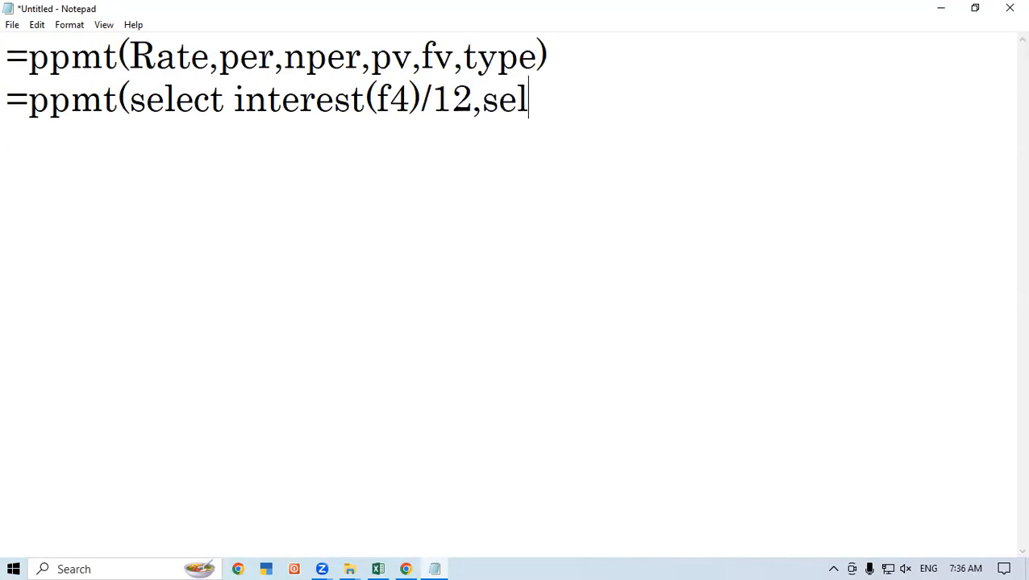
{"action": "type", "text": "ect one"}
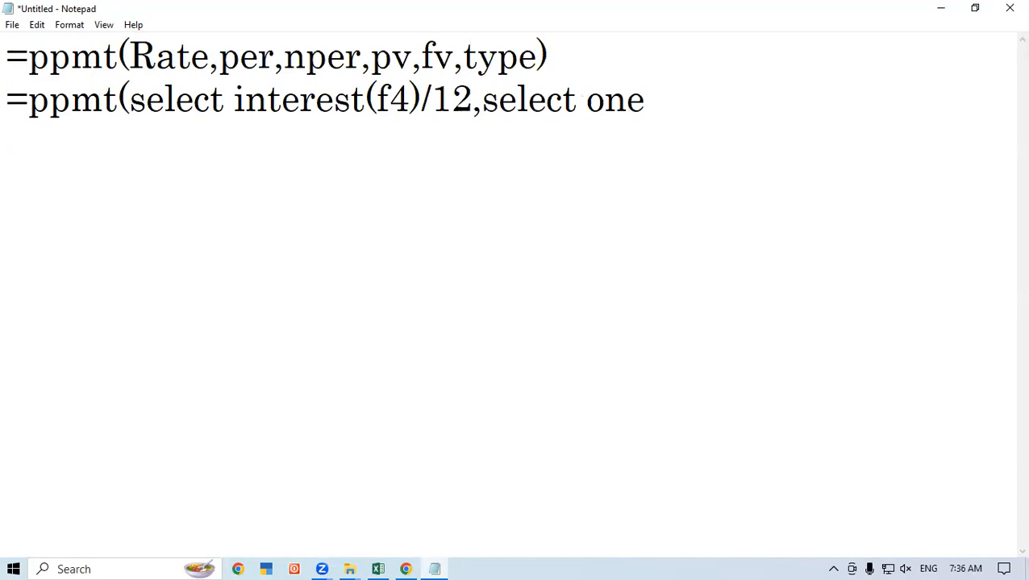
{"action": "type", "text": " month"}
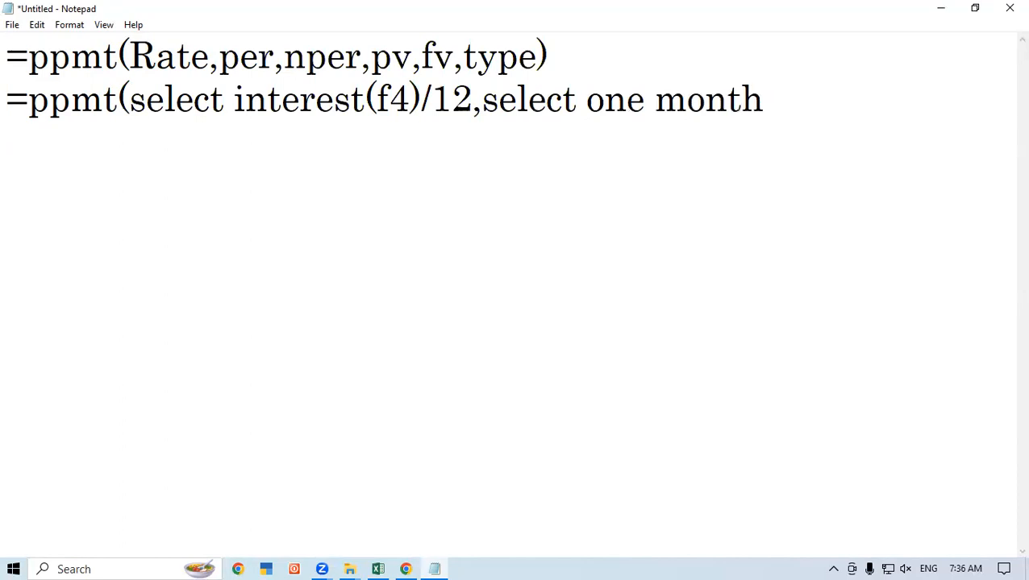
Finish the PPMT explanation line with ",select total month(f4),Select loan amount(f4),1)".
{"action": "type", "text": ",select "}
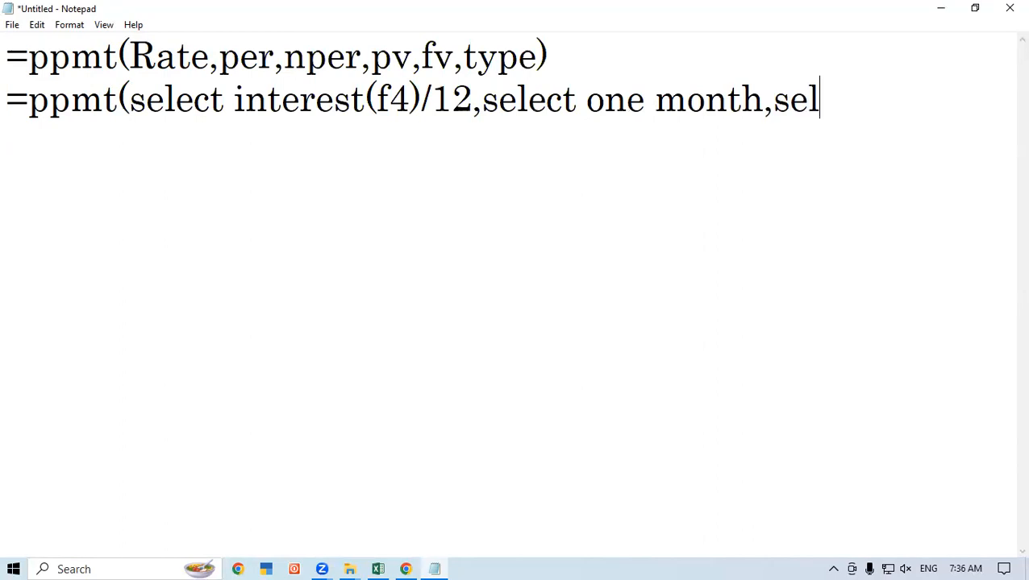
{"action": "type", "text": "ta"}
{"action": "key", "text": "BackSpace"}
{"action": "type", "text": "t"}
{"action": "key", "text": "BackSpace"}
{"action": "type", "text": "otal"}
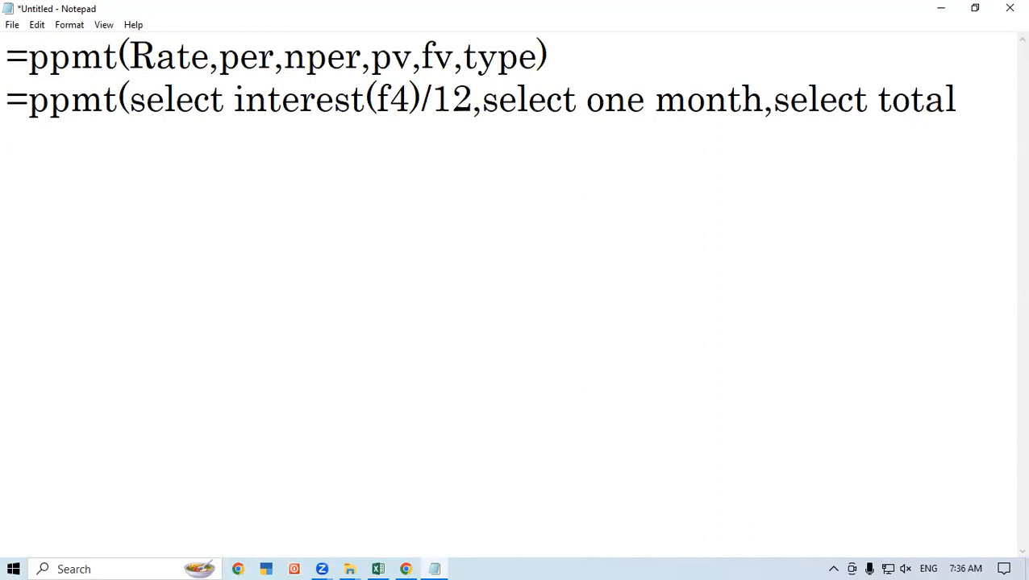
{"action": "type", "text": " month"}
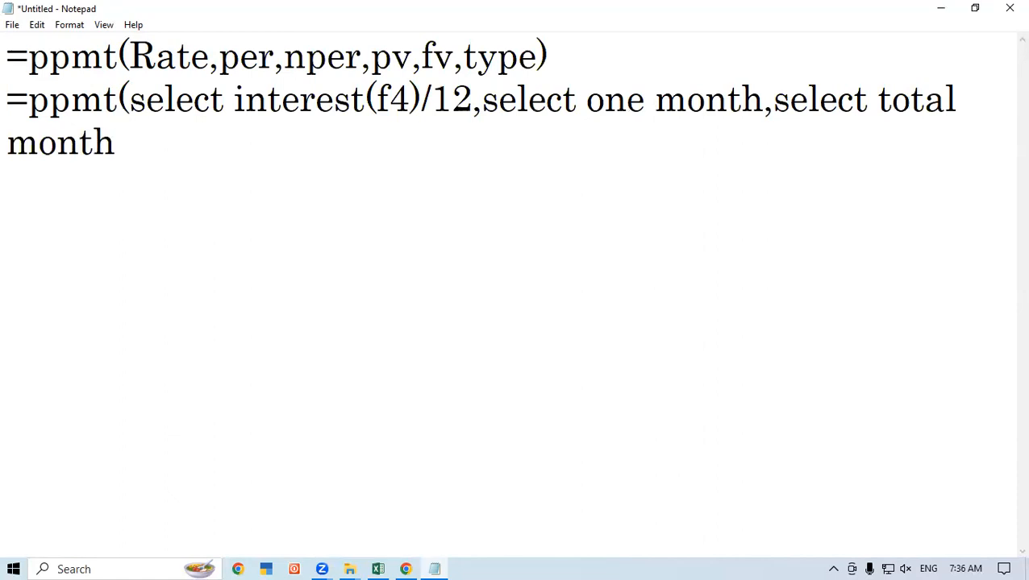
{"action": "type", "text": "(f4),"}
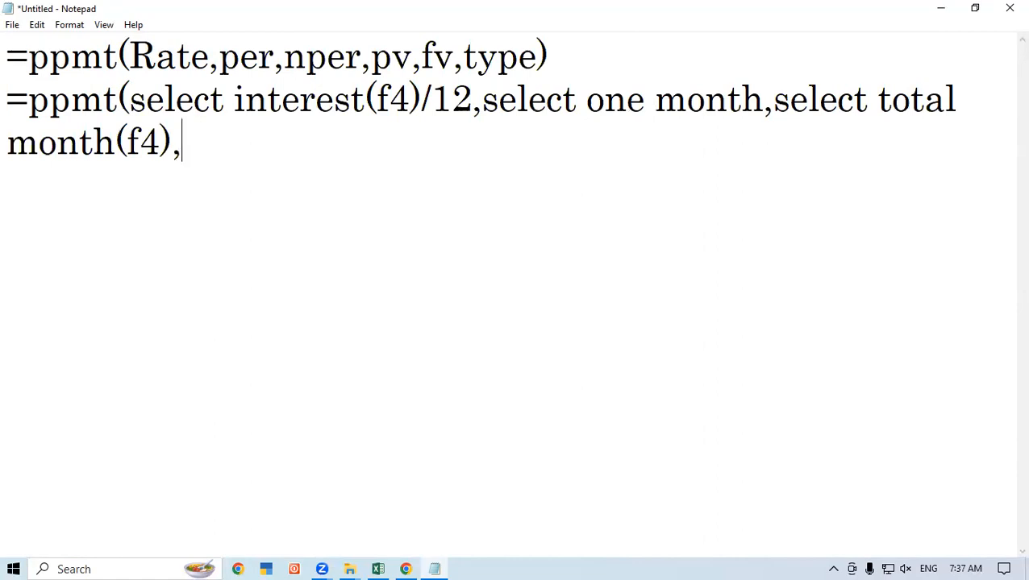
{"action": "type", "text": "Selec"}
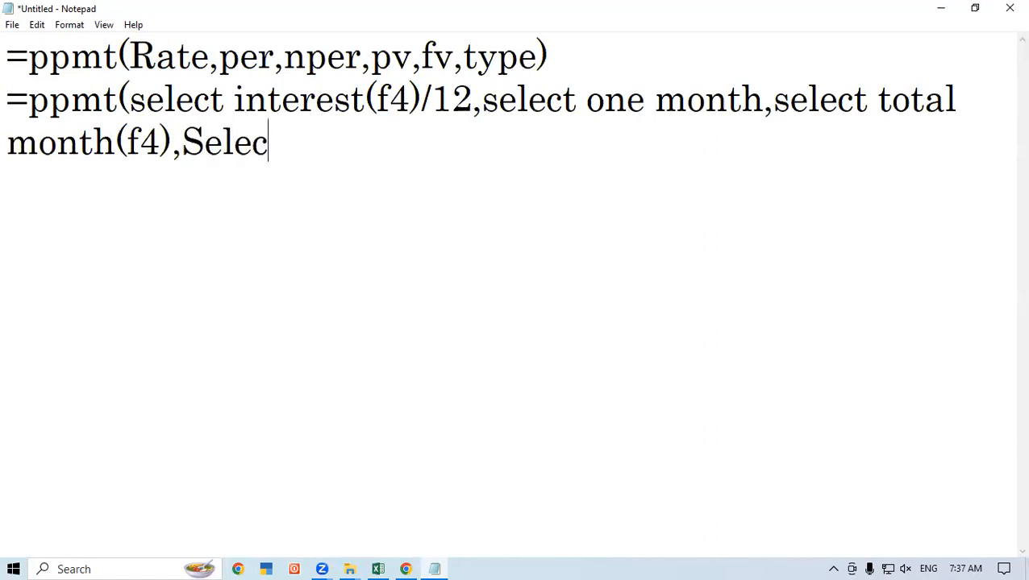
{"action": "type", "text": "t loan amount"}
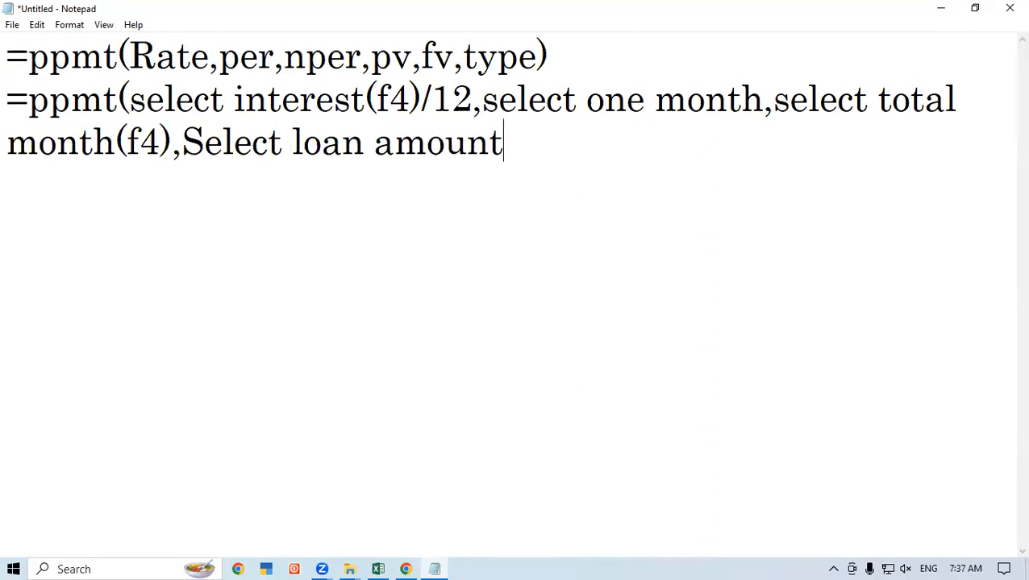
{"action": "type", "text": "(f4)"}
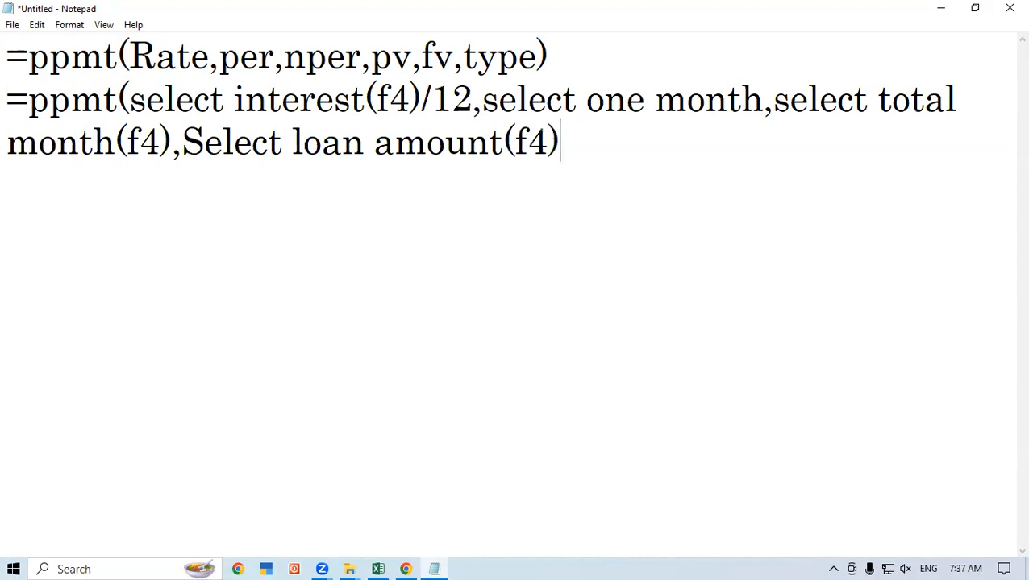
{"action": "type", "text": ",1)"}
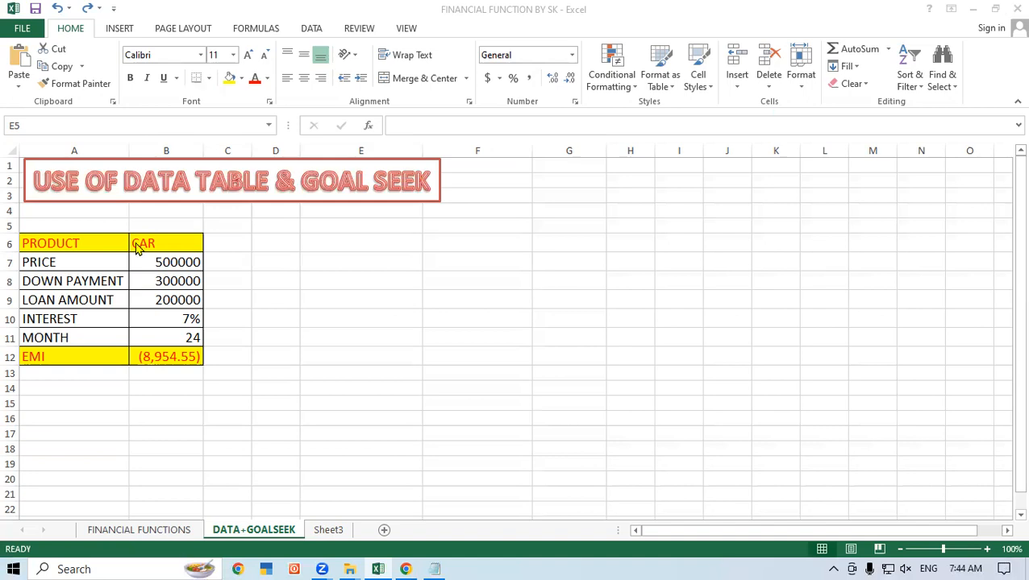
In Excel, copy the car loan table A6:B12 on the DATA+GOALSEEK sheet and paste it at F6.
{"action": "left_click", "coordinate": [51, 242]}
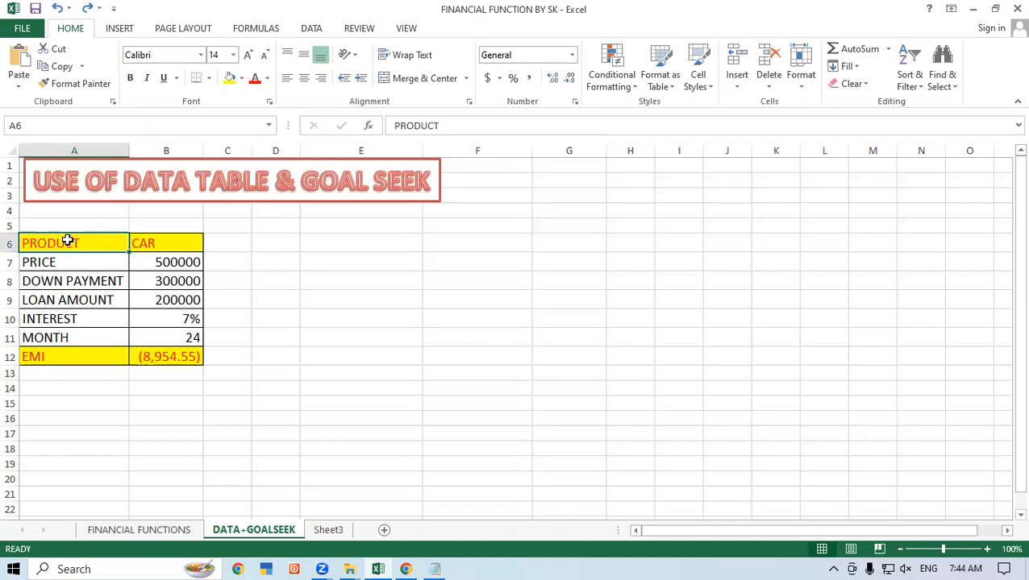
{"action": "left_click_drag", "start_coordinate": [76, 244], "coordinate": [170, 311]}
{"action": "right_click", "coordinate": [170, 311]}
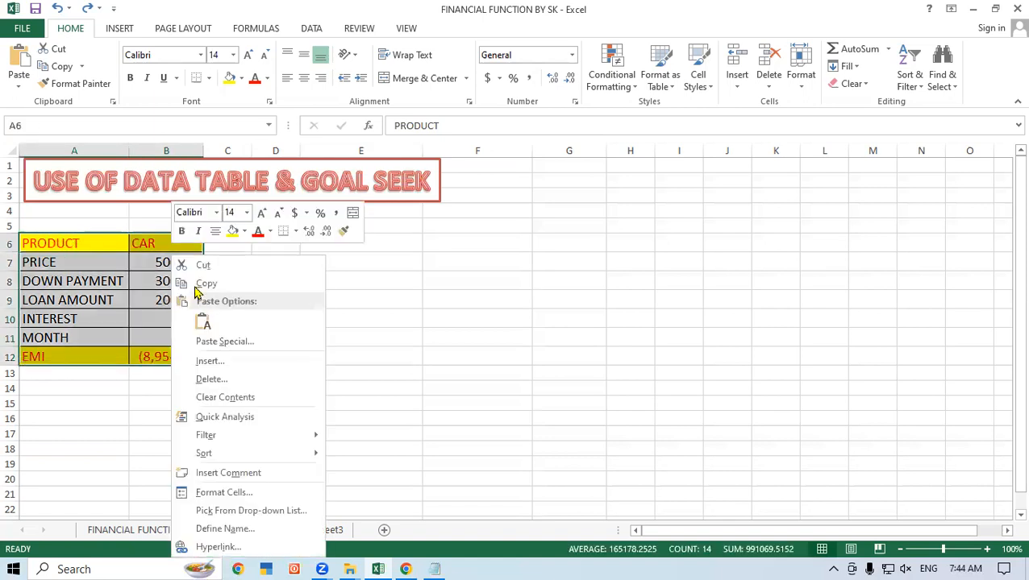
{"action": "left_click", "coordinate": [258, 284]}
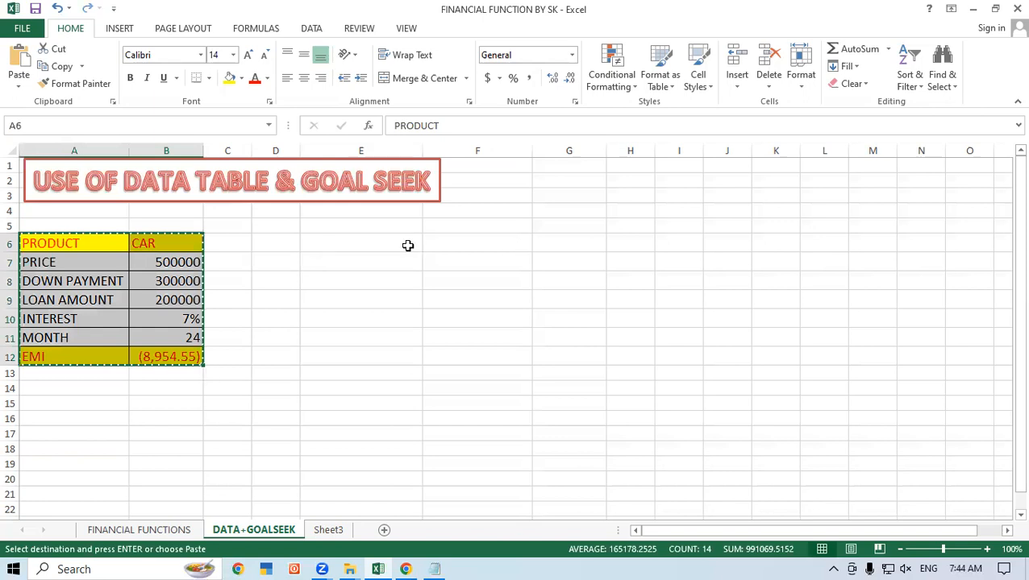
{"action": "left_click", "coordinate": [449, 245]}
{"action": "right_click", "coordinate": [451, 251]}
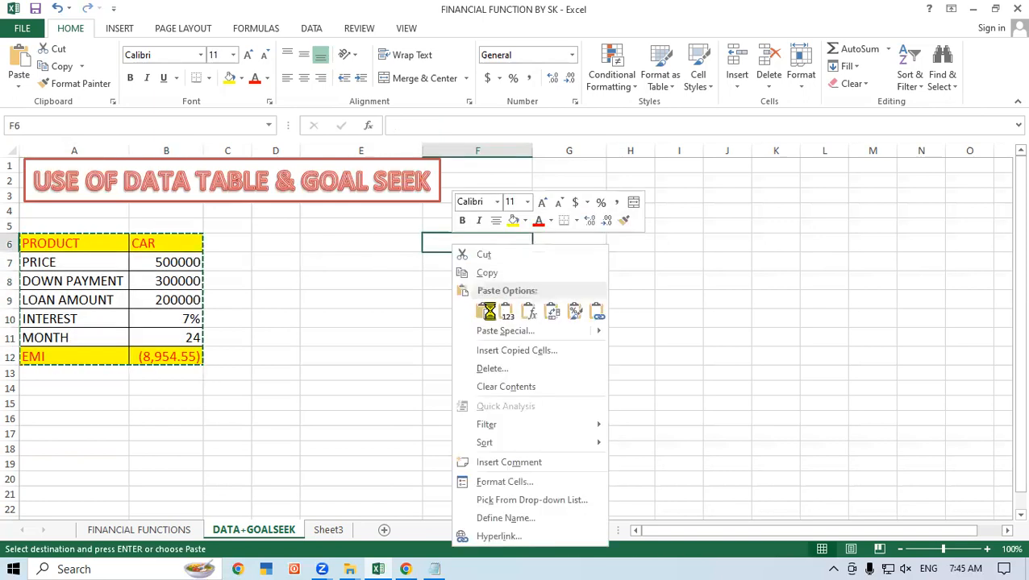
{"action": "left_click", "coordinate": [490, 311]}
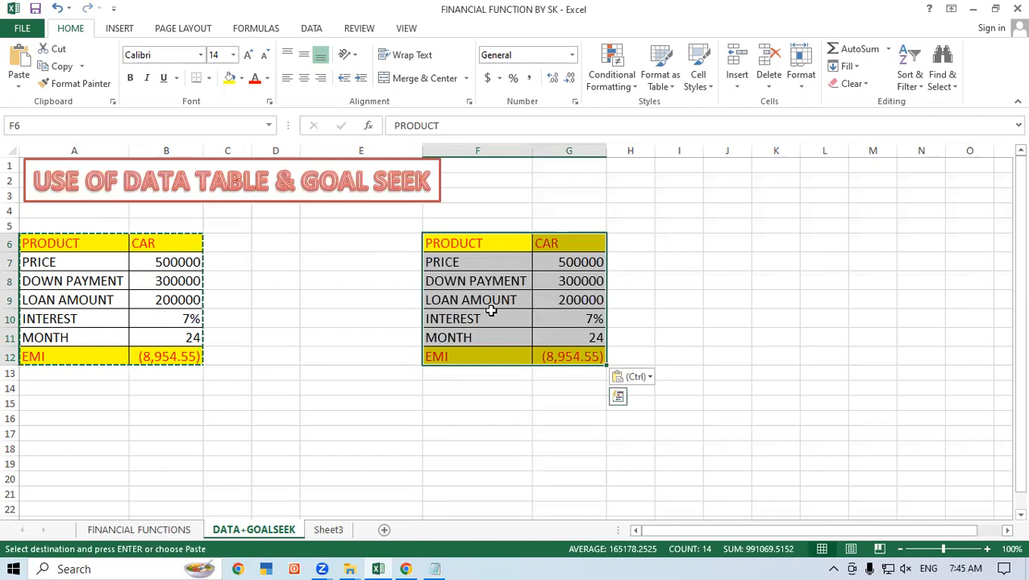
{"action": "left_click", "coordinate": [268, 372]}
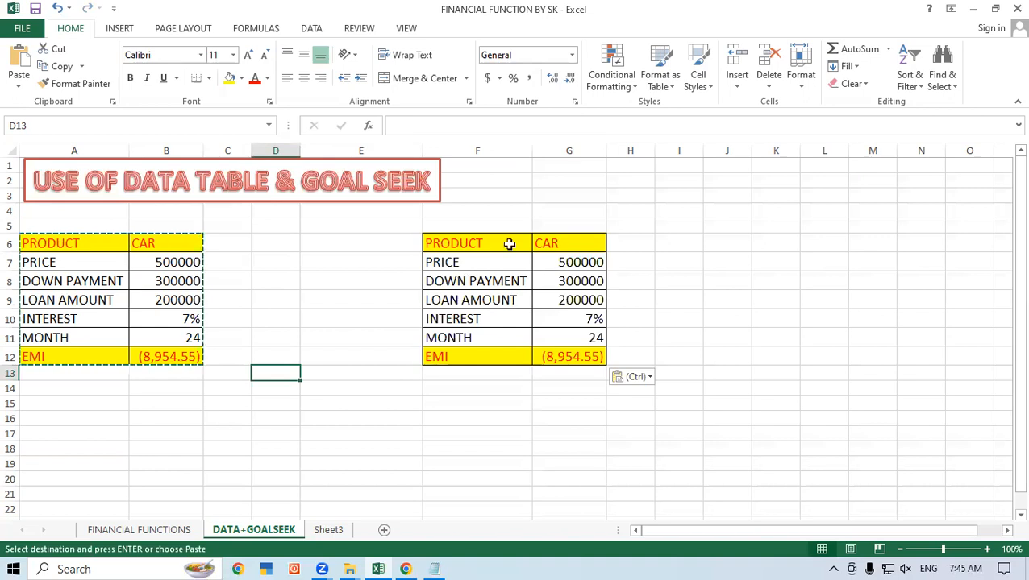
{"action": "left_click", "coordinate": [529, 385]}
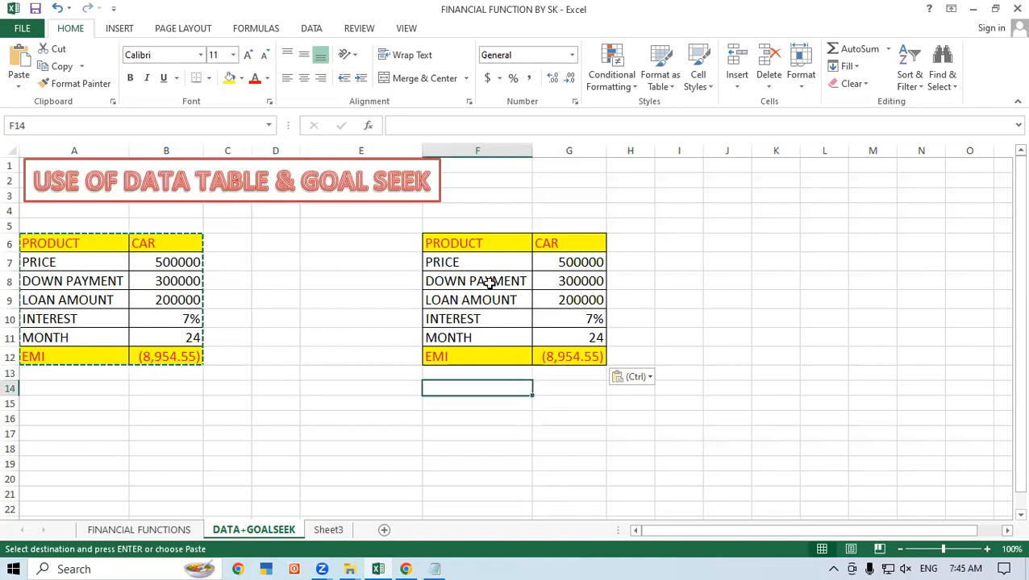
Open Goal Seek for the EMI cell G12 of the copied car loan table.
{"action": "left_click", "coordinate": [462, 352]}
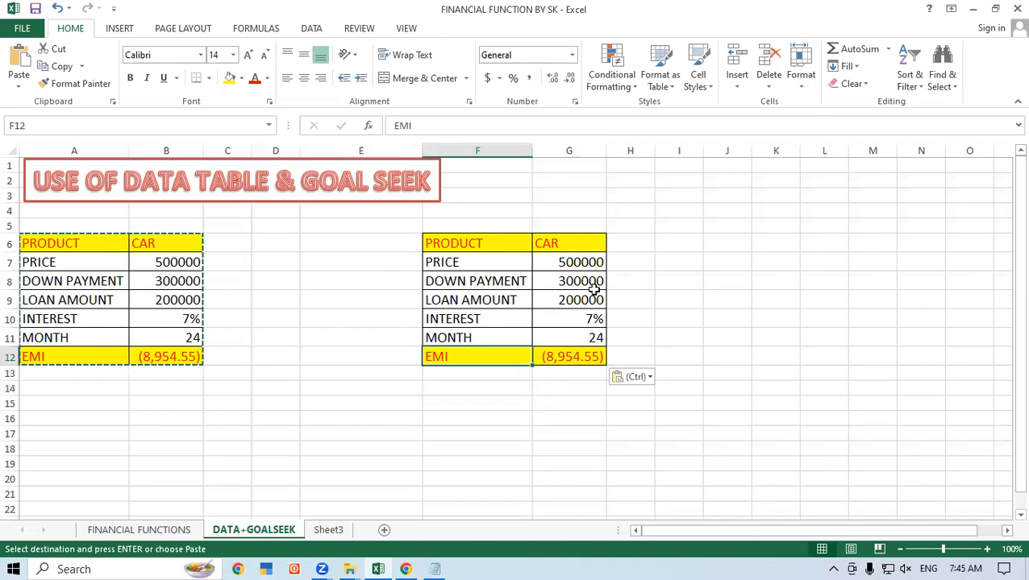
{"action": "key", "text": "Right"}
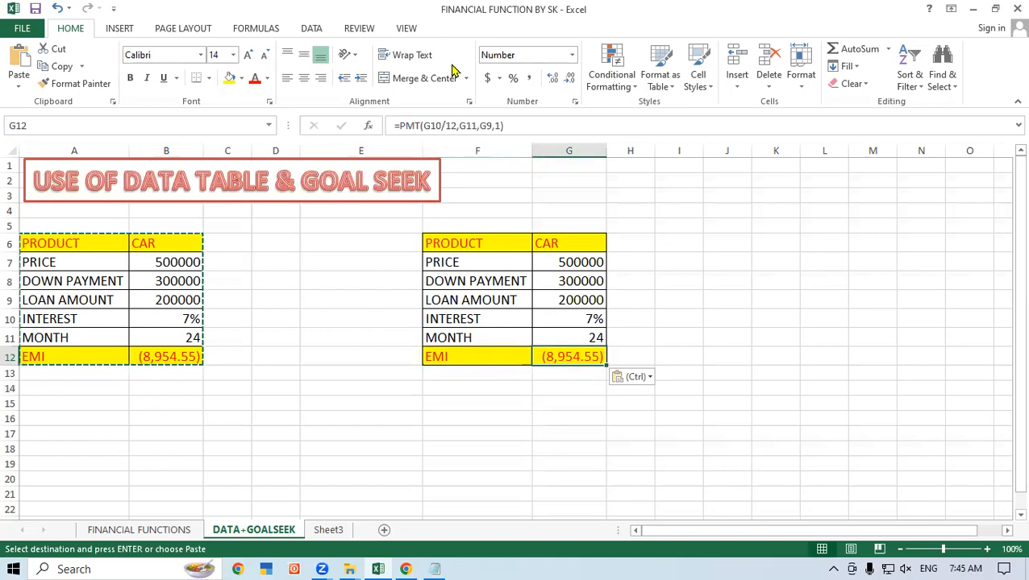
{"action": "left_click", "coordinate": [699, 399]}
{"action": "left_click", "coordinate": [557, 354]}
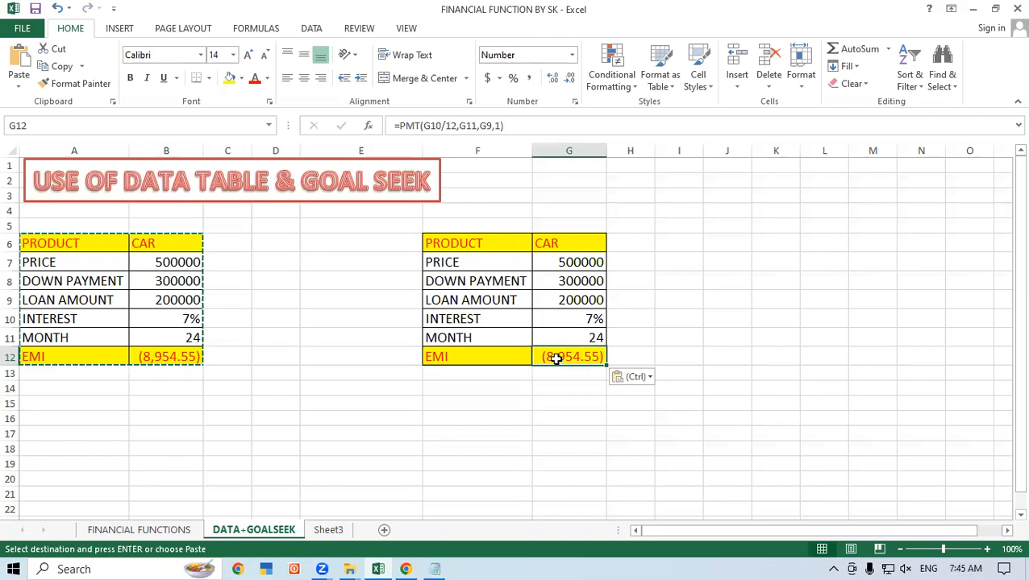
{"action": "left_click", "coordinate": [311, 28]}
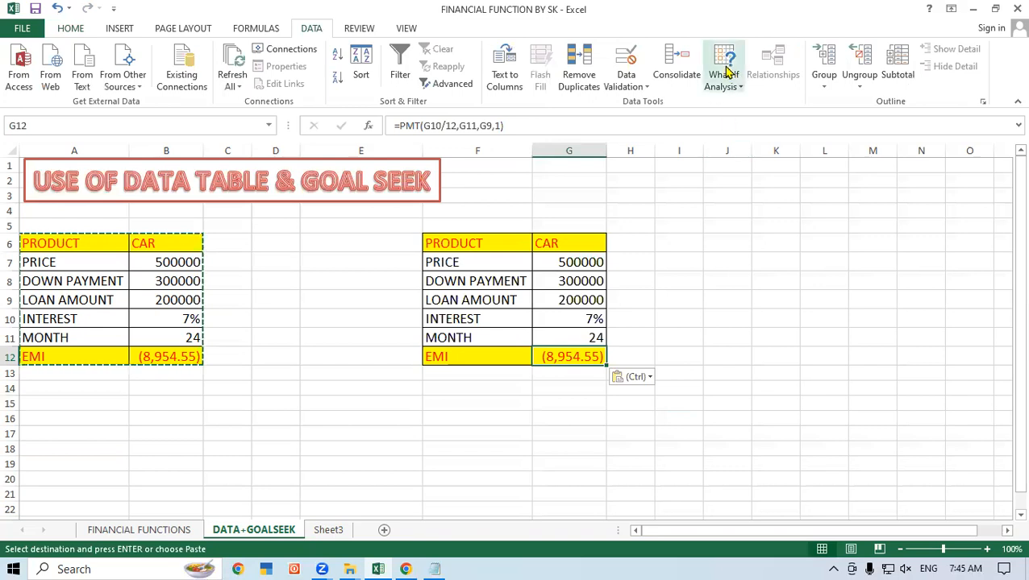
{"action": "left_click", "coordinate": [736, 88]}
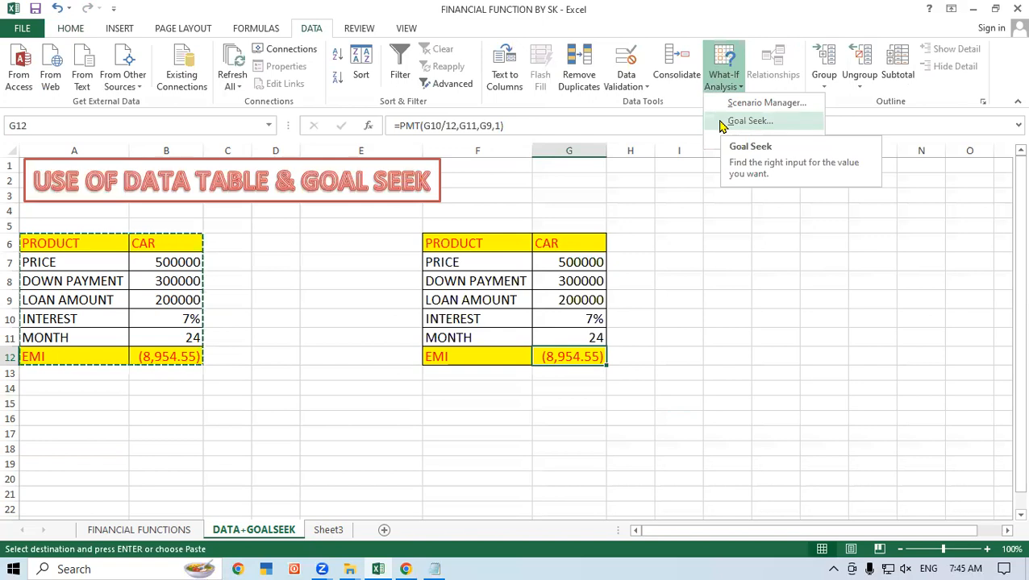
{"action": "left_click", "coordinate": [761, 129]}
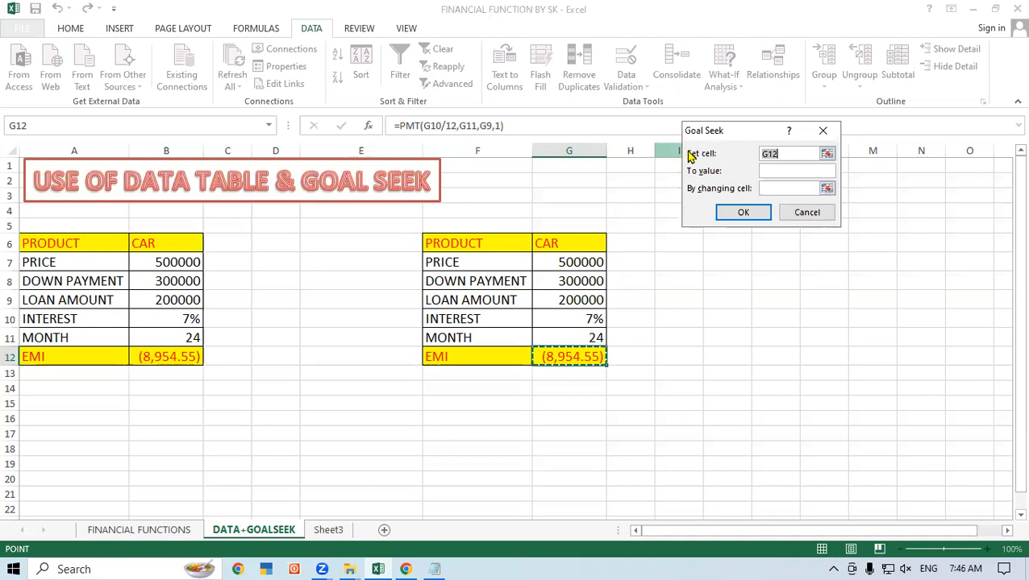
Goal Seek the EMI in G12 to the value (8000) by changing the month cell G11, and accept the solution.
{"action": "left_click", "coordinate": [789, 152]}
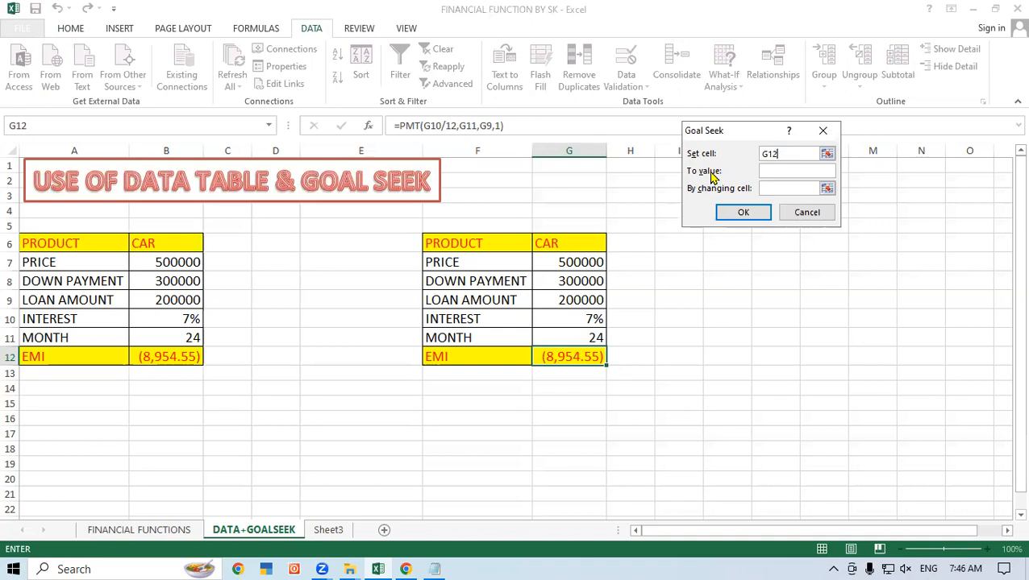
{"action": "left_click", "coordinate": [778, 171]}
{"action": "type", "text": "("}
{"action": "type", "text": "8"}
{"action": "type", "text": "000"}
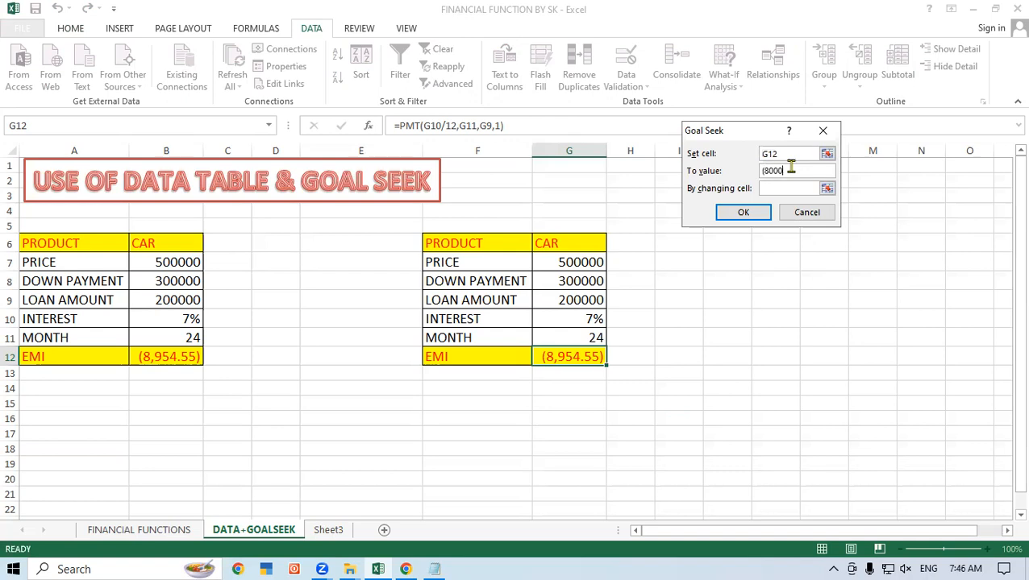
{"action": "type", "text": ")"}
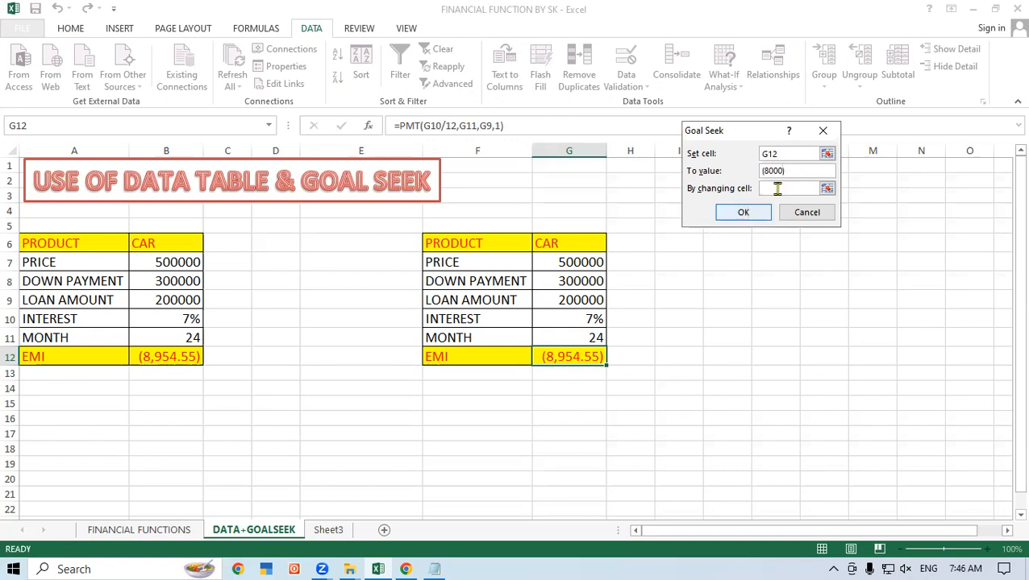
{"action": "left_click", "coordinate": [779, 188]}
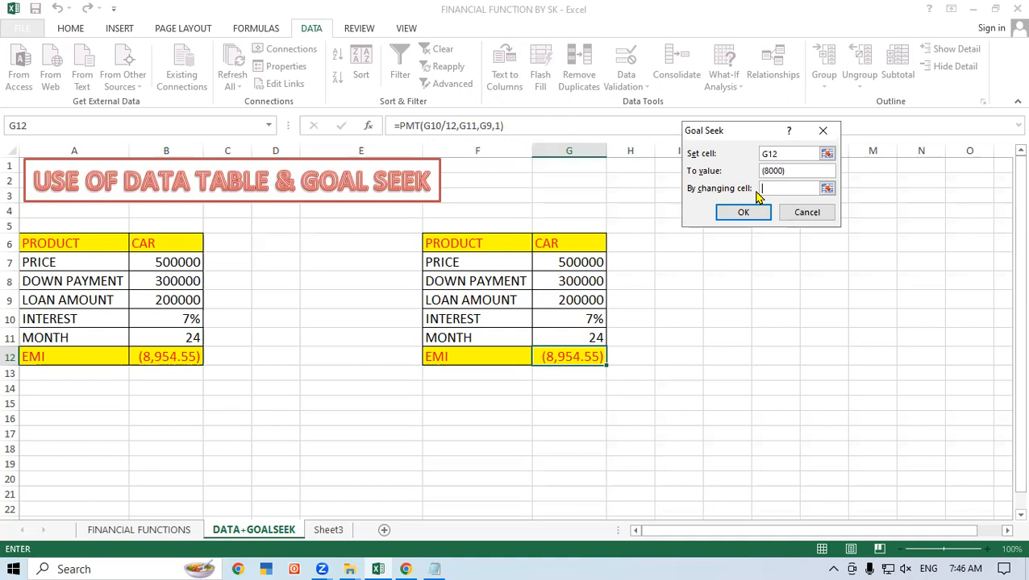
{"action": "left_click", "coordinate": [564, 340]}
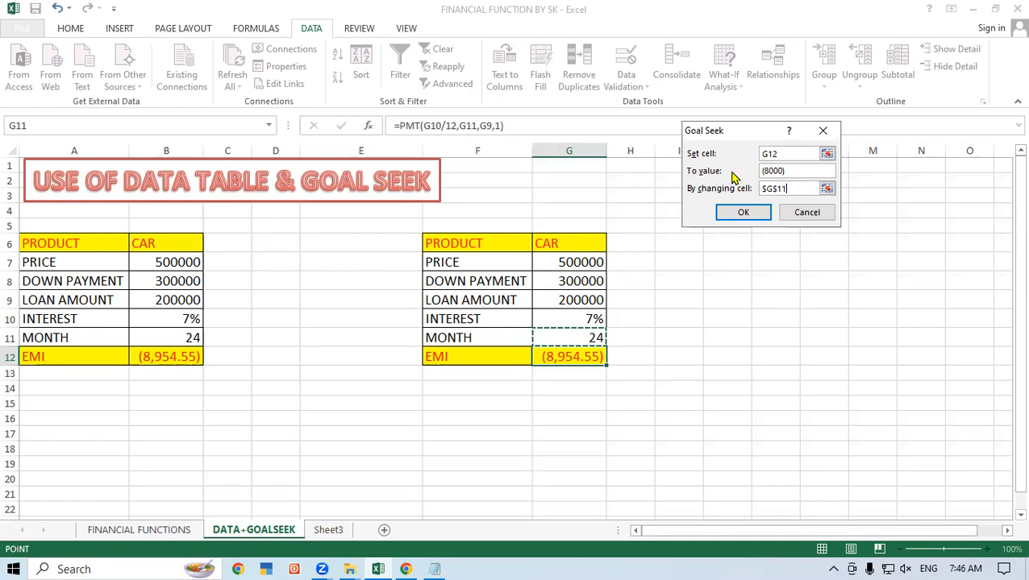
{"action": "left_click", "coordinate": [743, 212]}
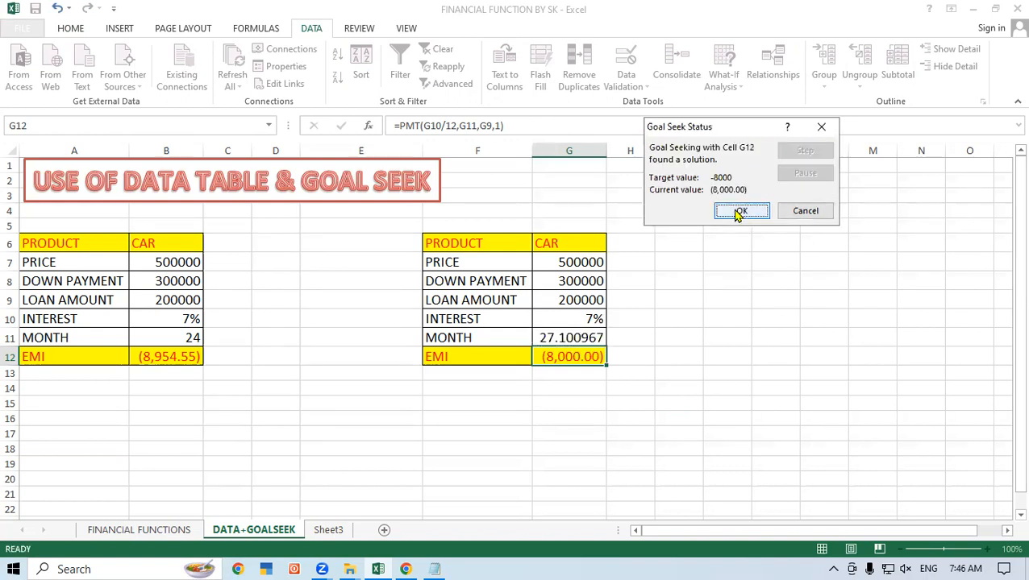
{"action": "left_click", "coordinate": [736, 210]}
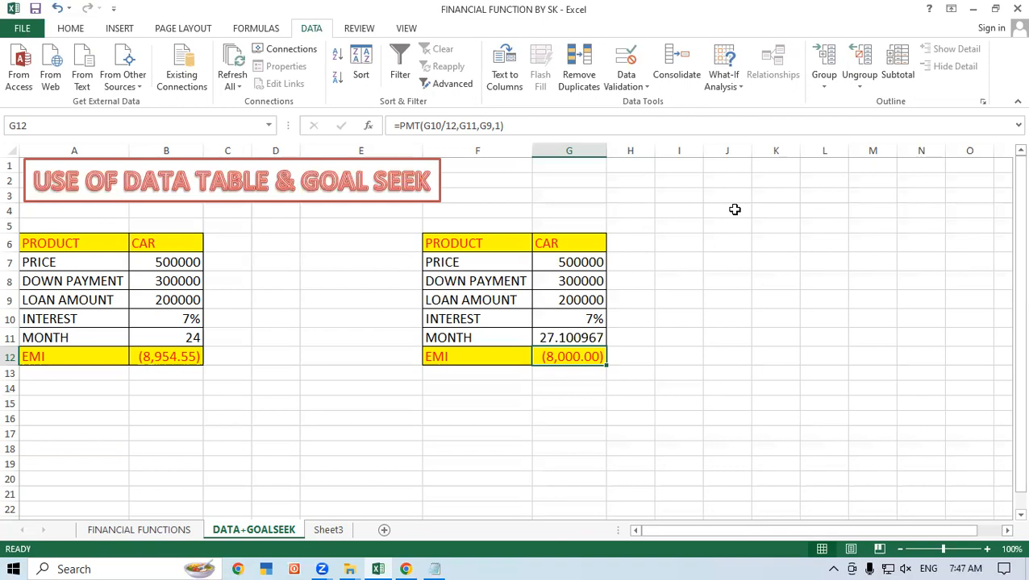
Undo the Goal Seek change in the copied loan table.
{"action": "key", "text": "ctrl+z"}
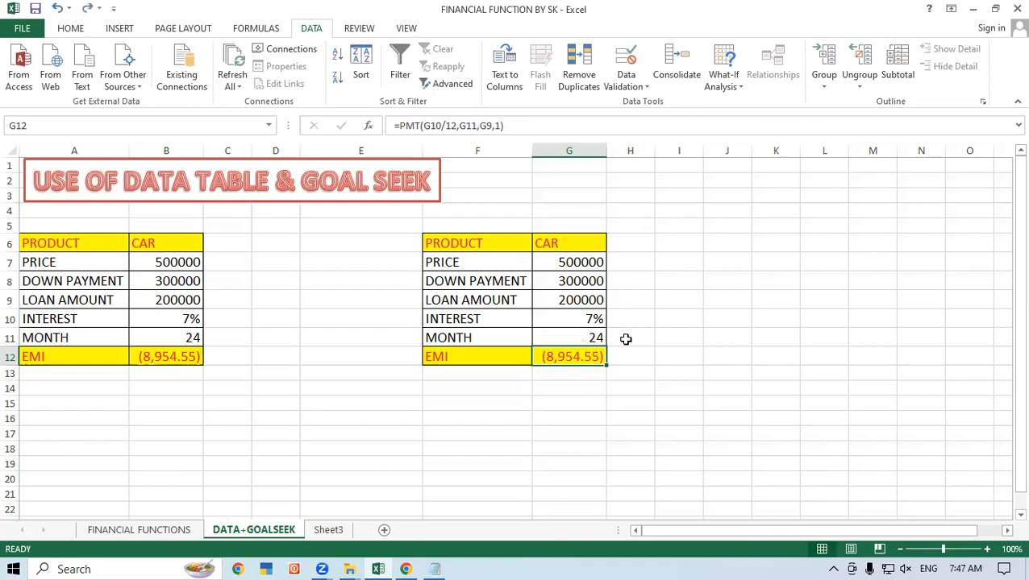
{"action": "left_click", "coordinate": [720, 342]}
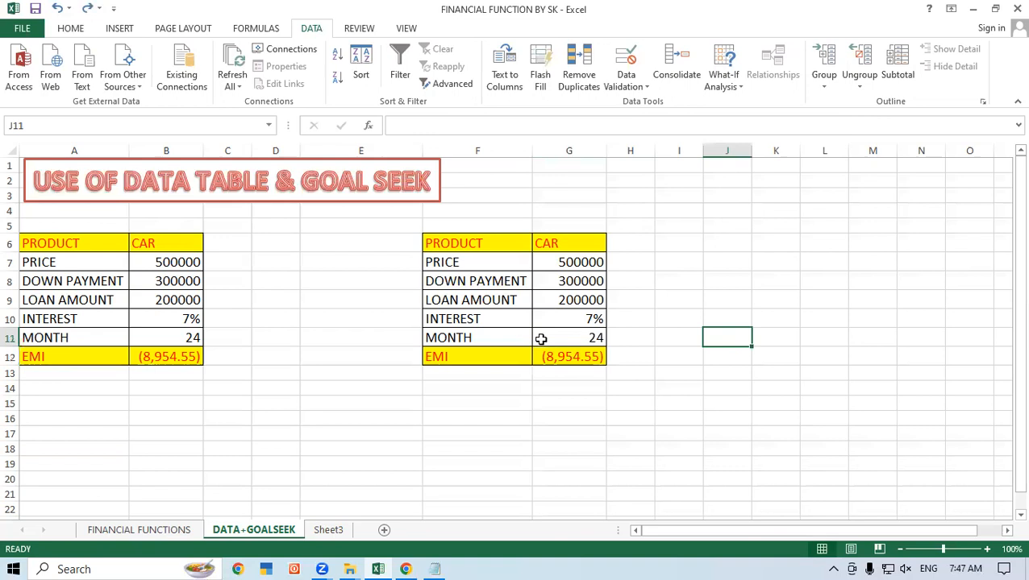
Run Goal Seek on EMI cell G12 with the target value (10000), changing the month cell G11, and keep the solution.
{"action": "left_click", "coordinate": [467, 358]}
{"action": "left_click", "coordinate": [569, 355]}
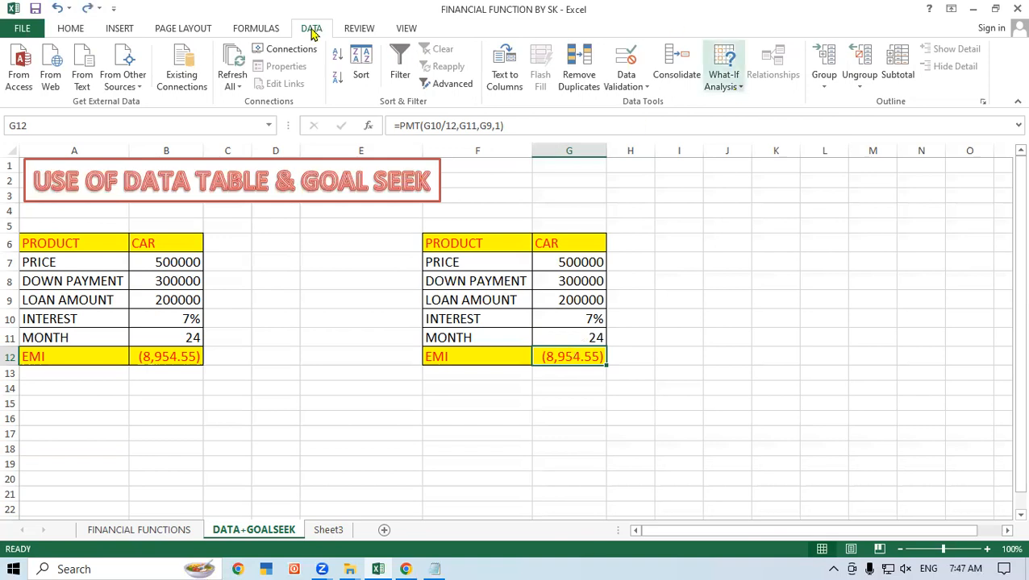
{"action": "left_click", "coordinate": [738, 84]}
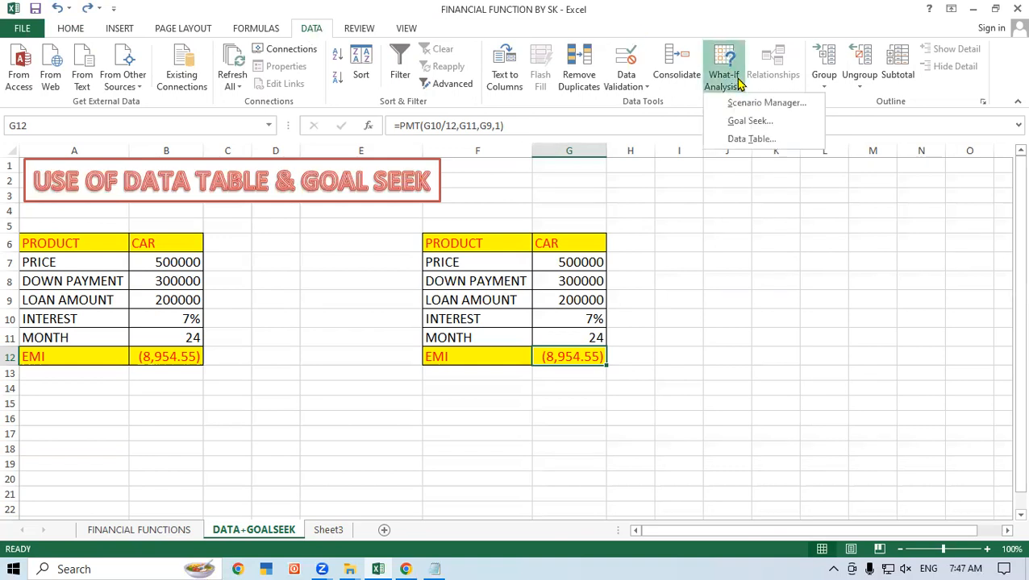
{"action": "left_click", "coordinate": [748, 123]}
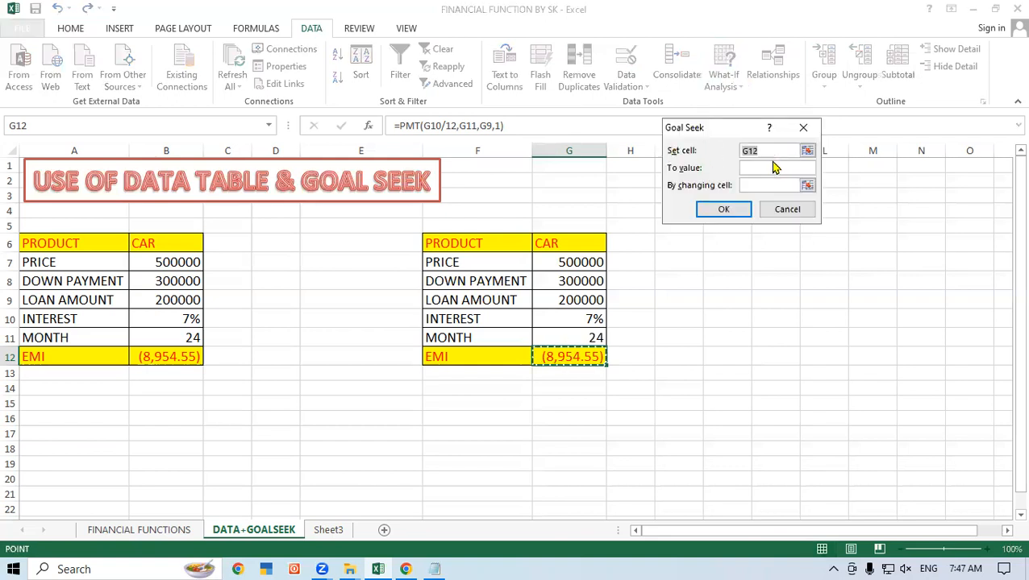
{"action": "left_click", "coordinate": [763, 151]}
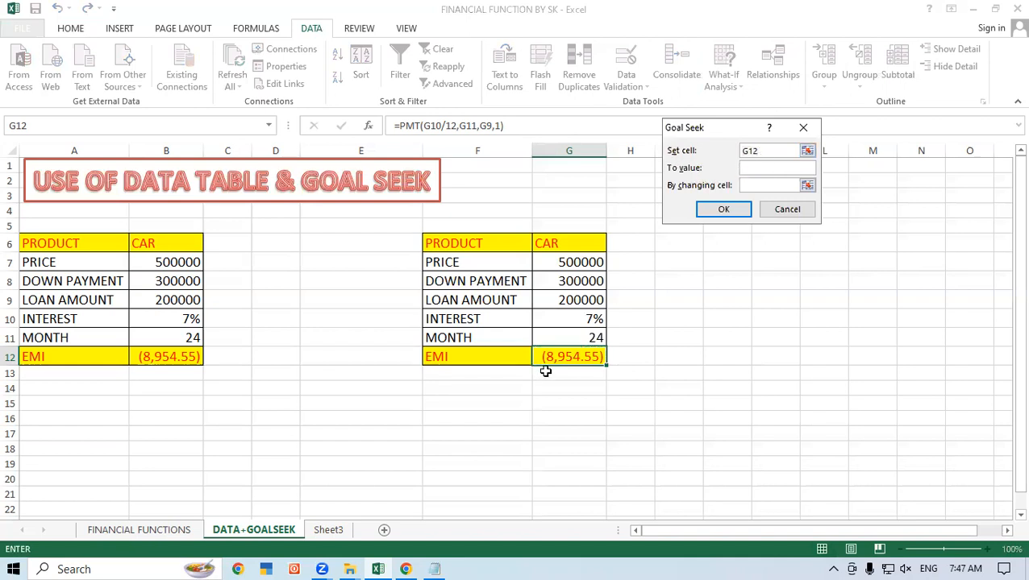
{"action": "left_click", "coordinate": [759, 168]}
{"action": "type", "text": "(10000)"}
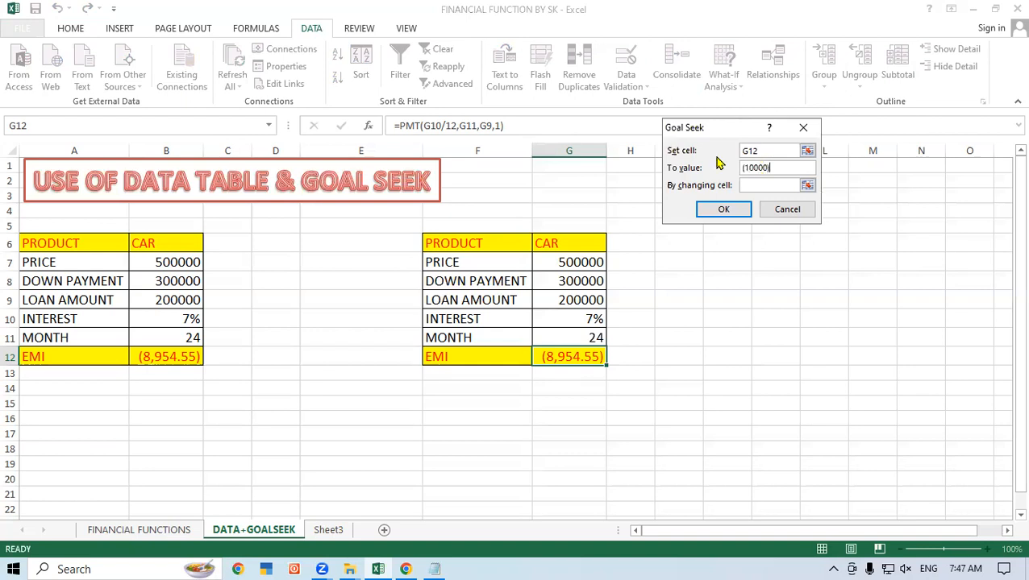
{"action": "left_click", "coordinate": [754, 186]}
{"action": "key", "text": "Up"}
{"action": "left_click", "coordinate": [722, 209]}
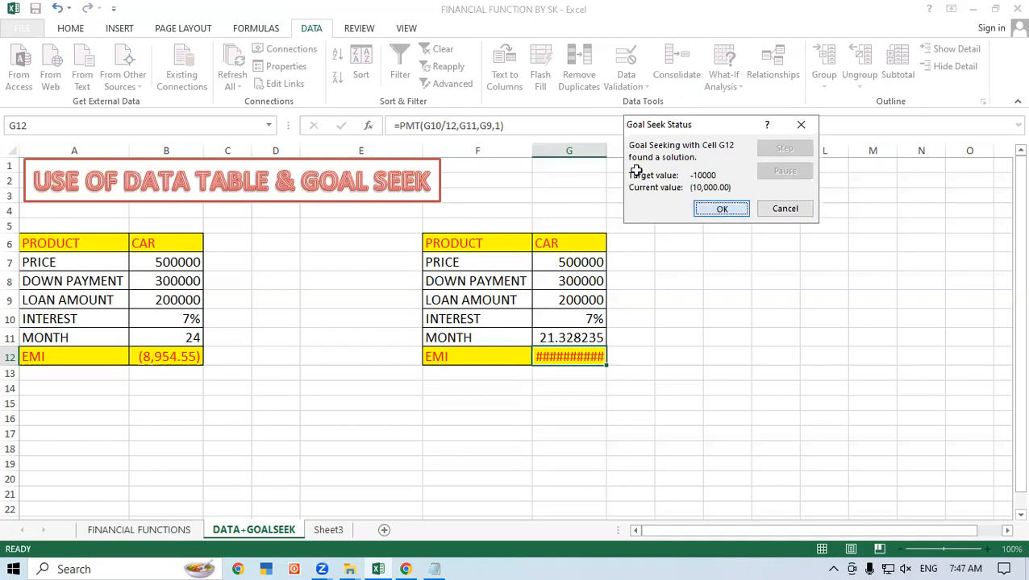
{"action": "key", "text": "Return"}
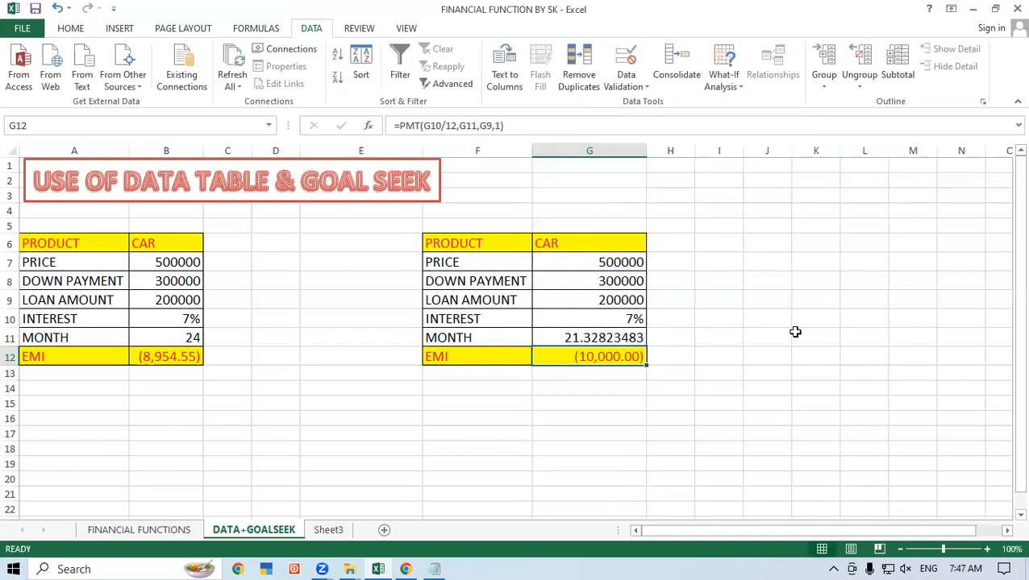